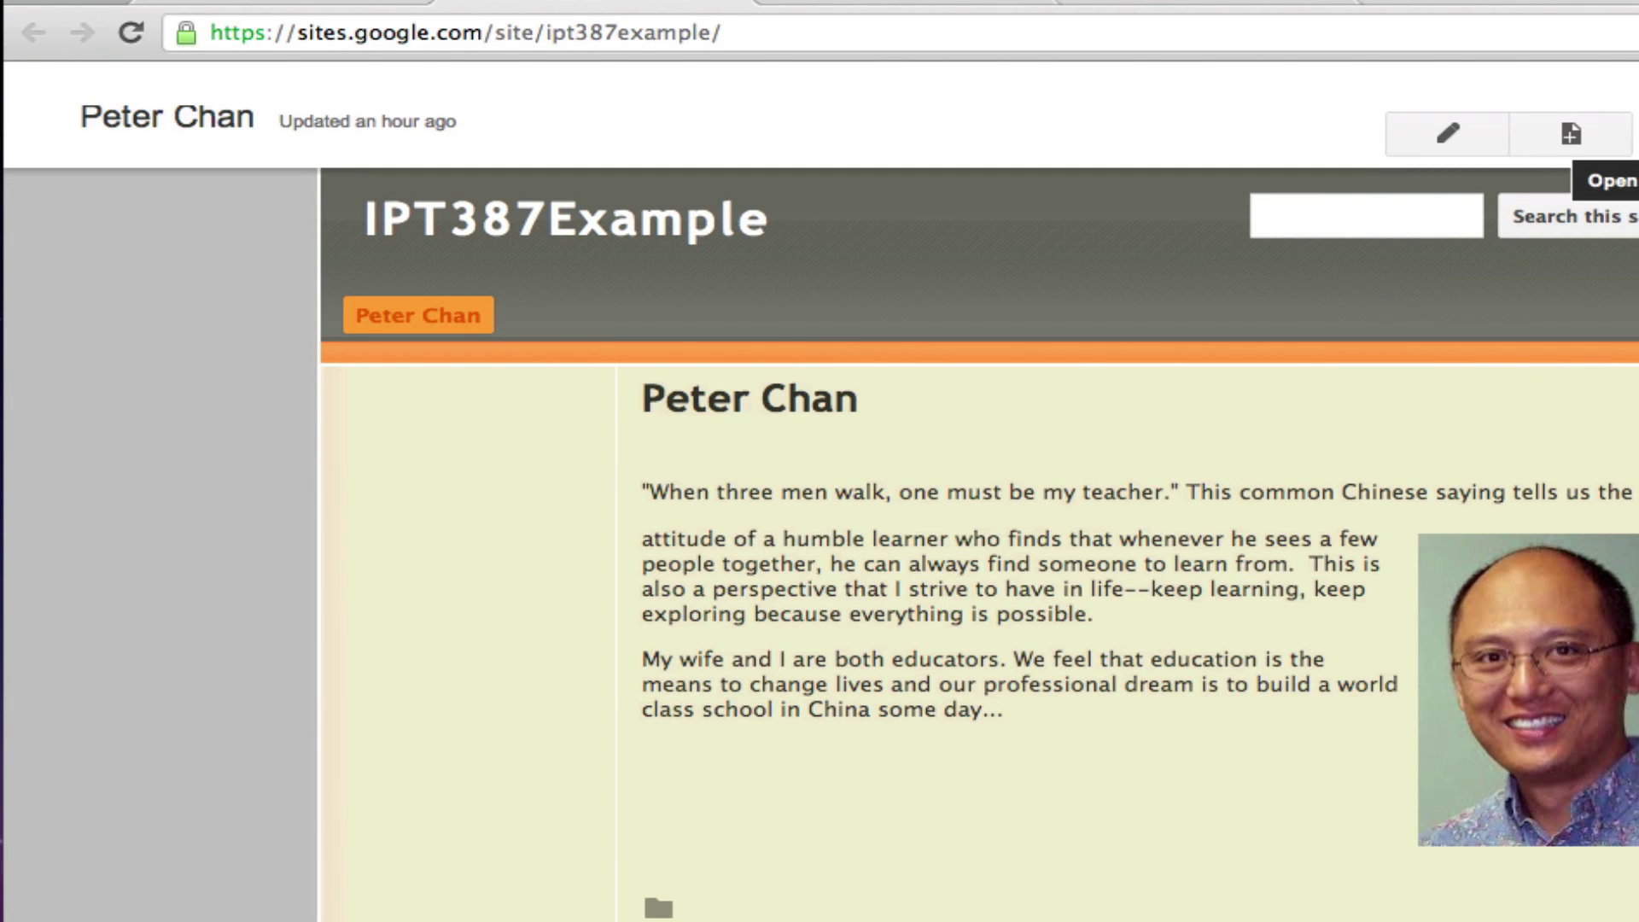
Enter Edit site layout mode for the IPT387Example site
click(1635, 134)
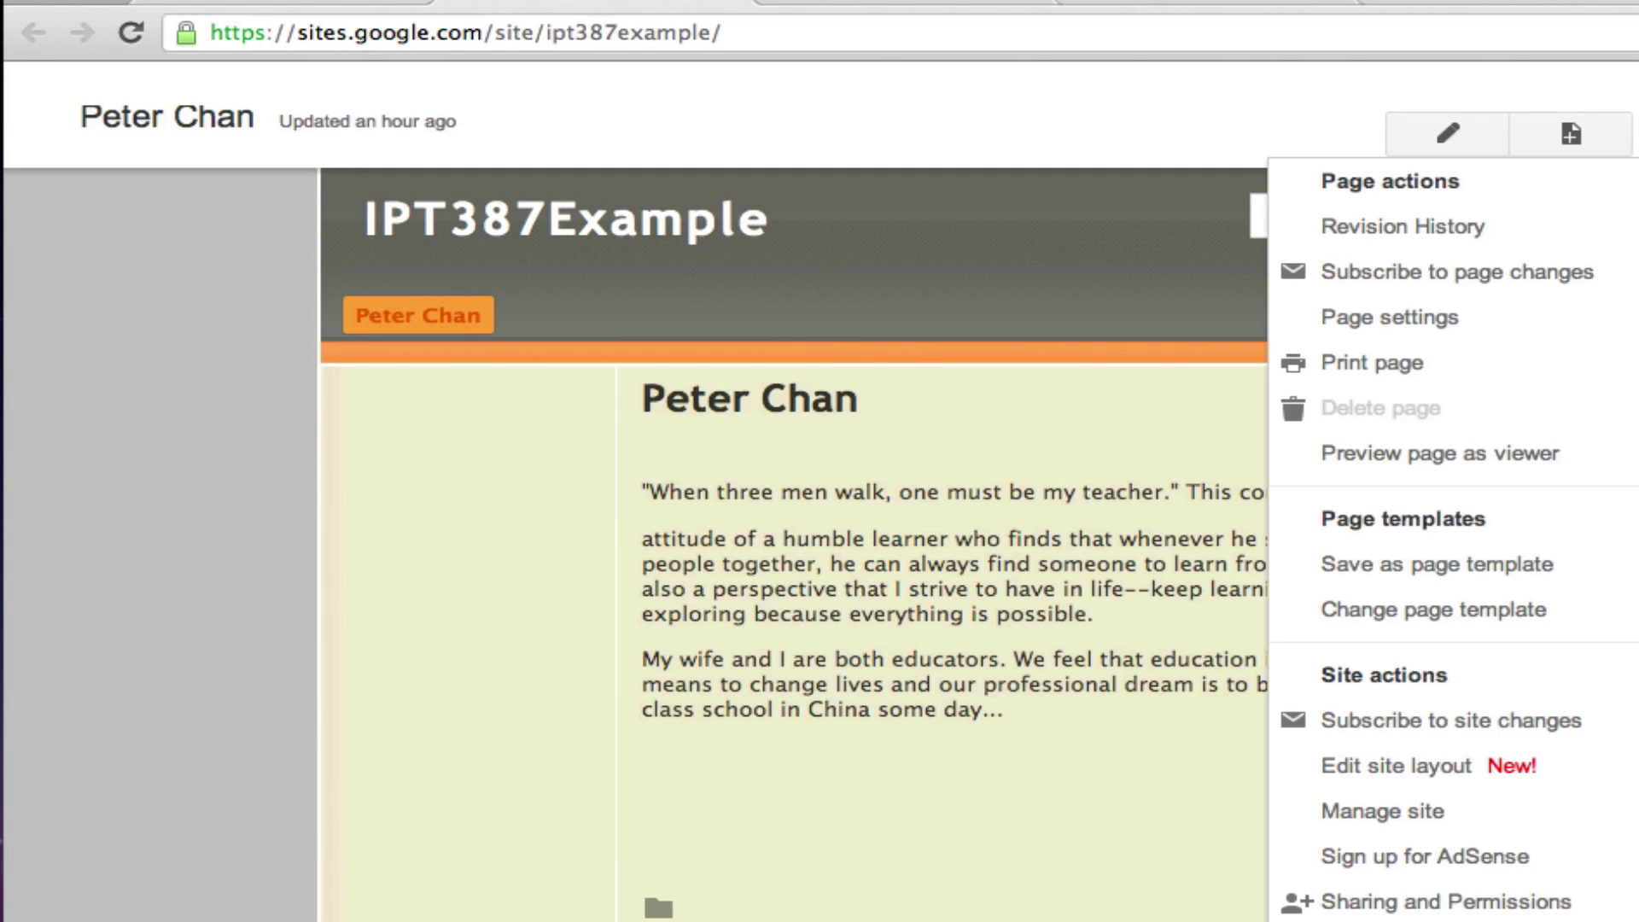
click(1529, 779)
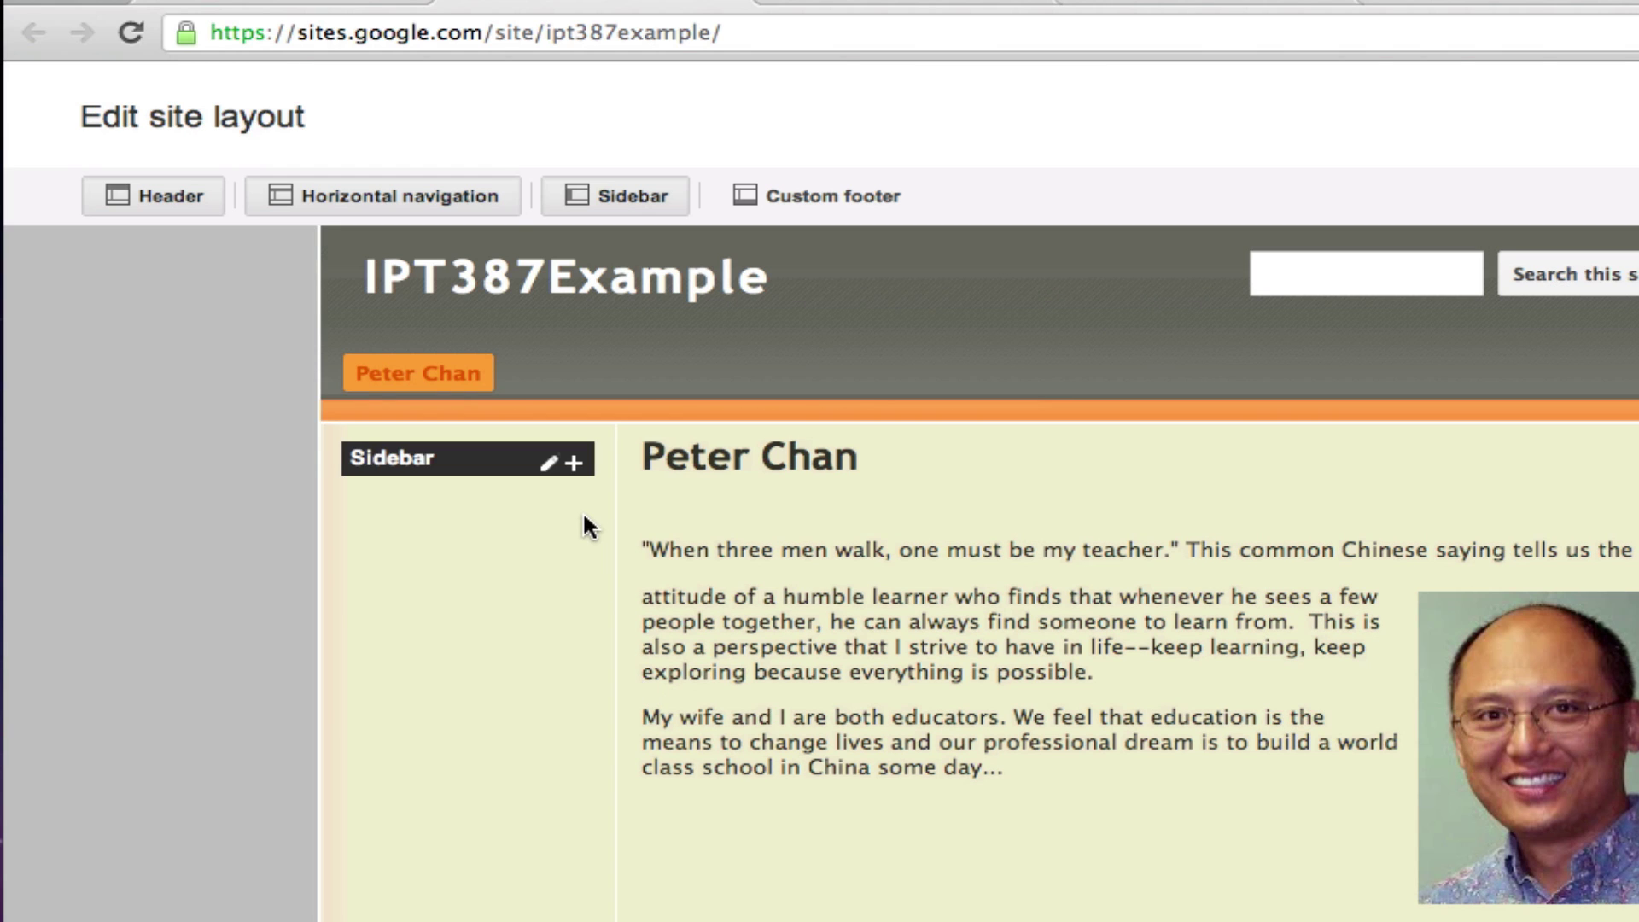
click(572, 461)
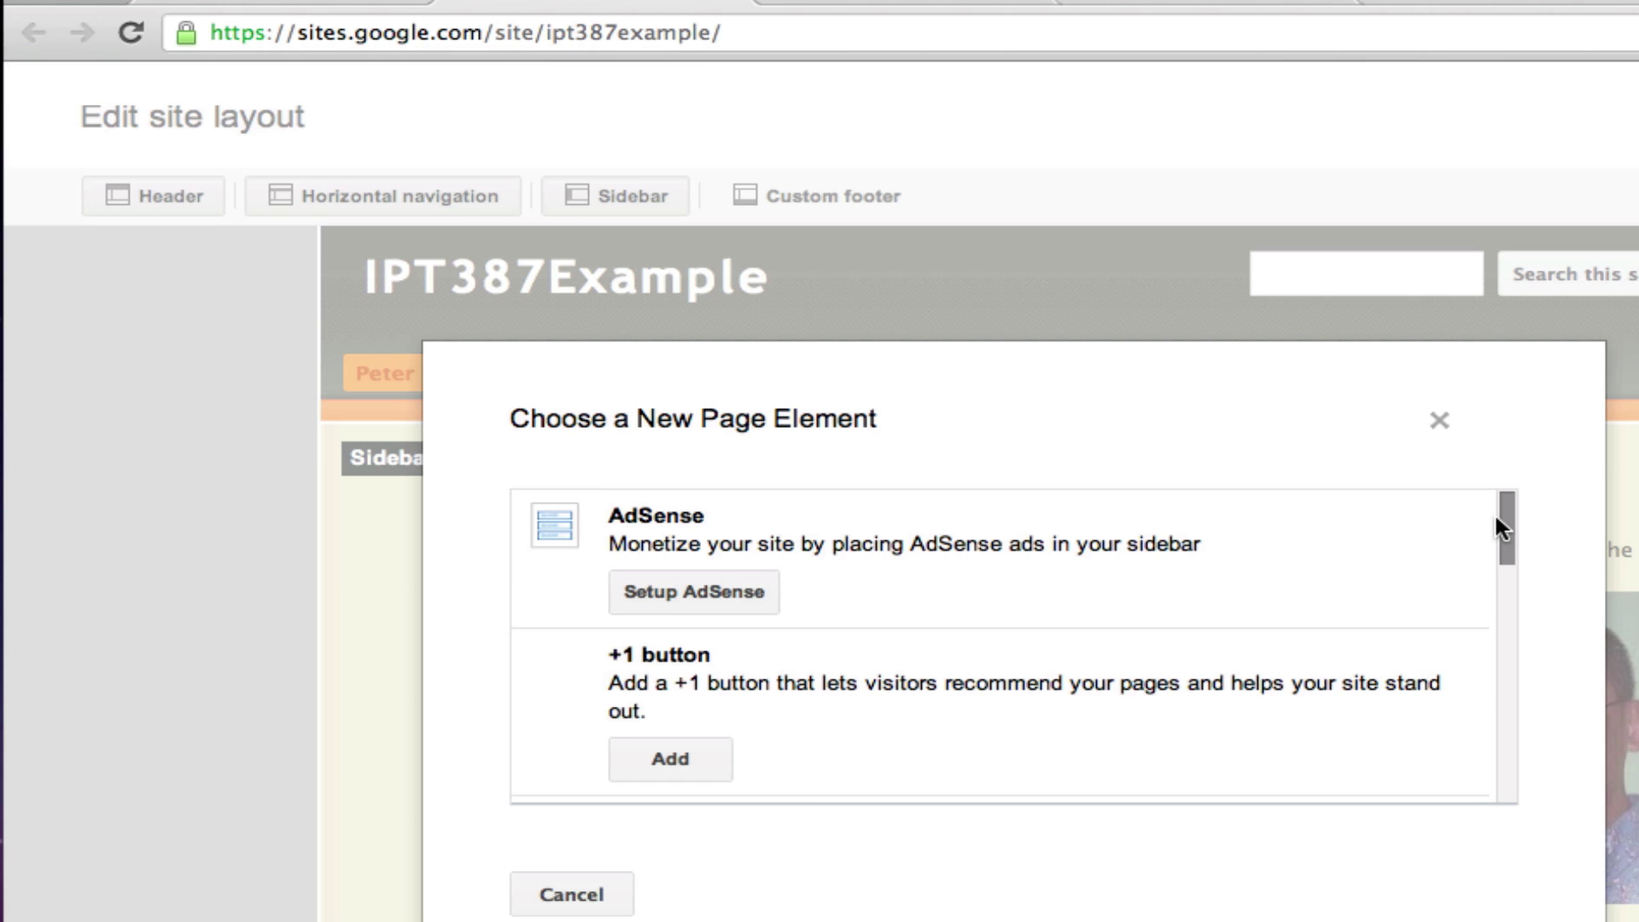
mouse_move(1501, 523)
mouse_down()
mouse_move(1501, 607)
mouse_move(1507, 517)
mouse_up()
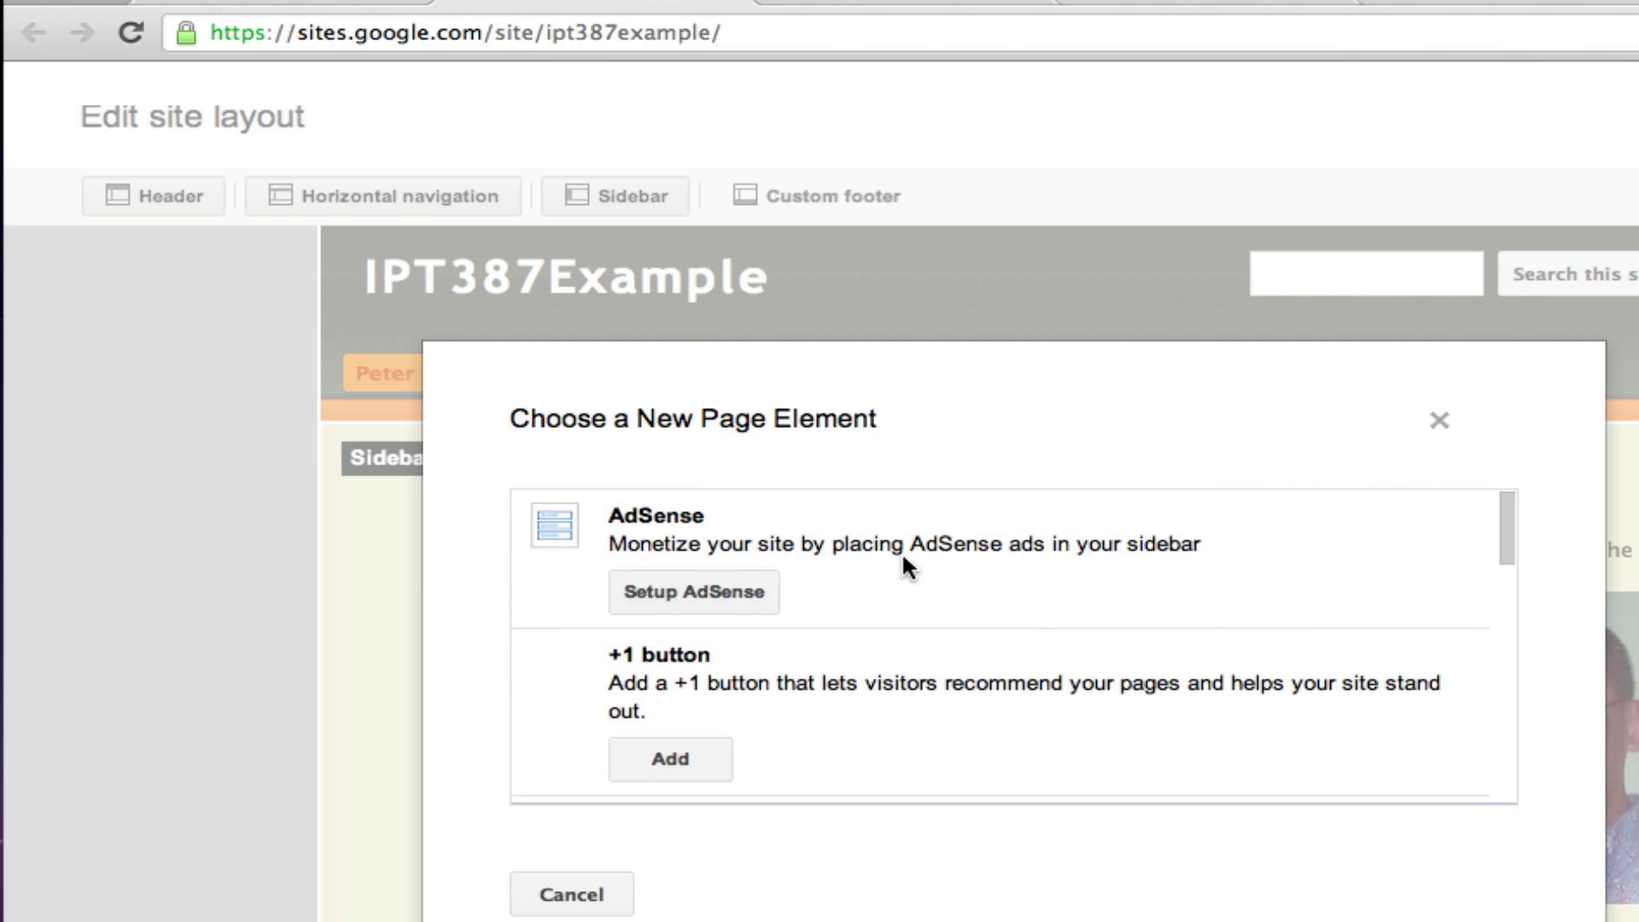
click(690, 756)
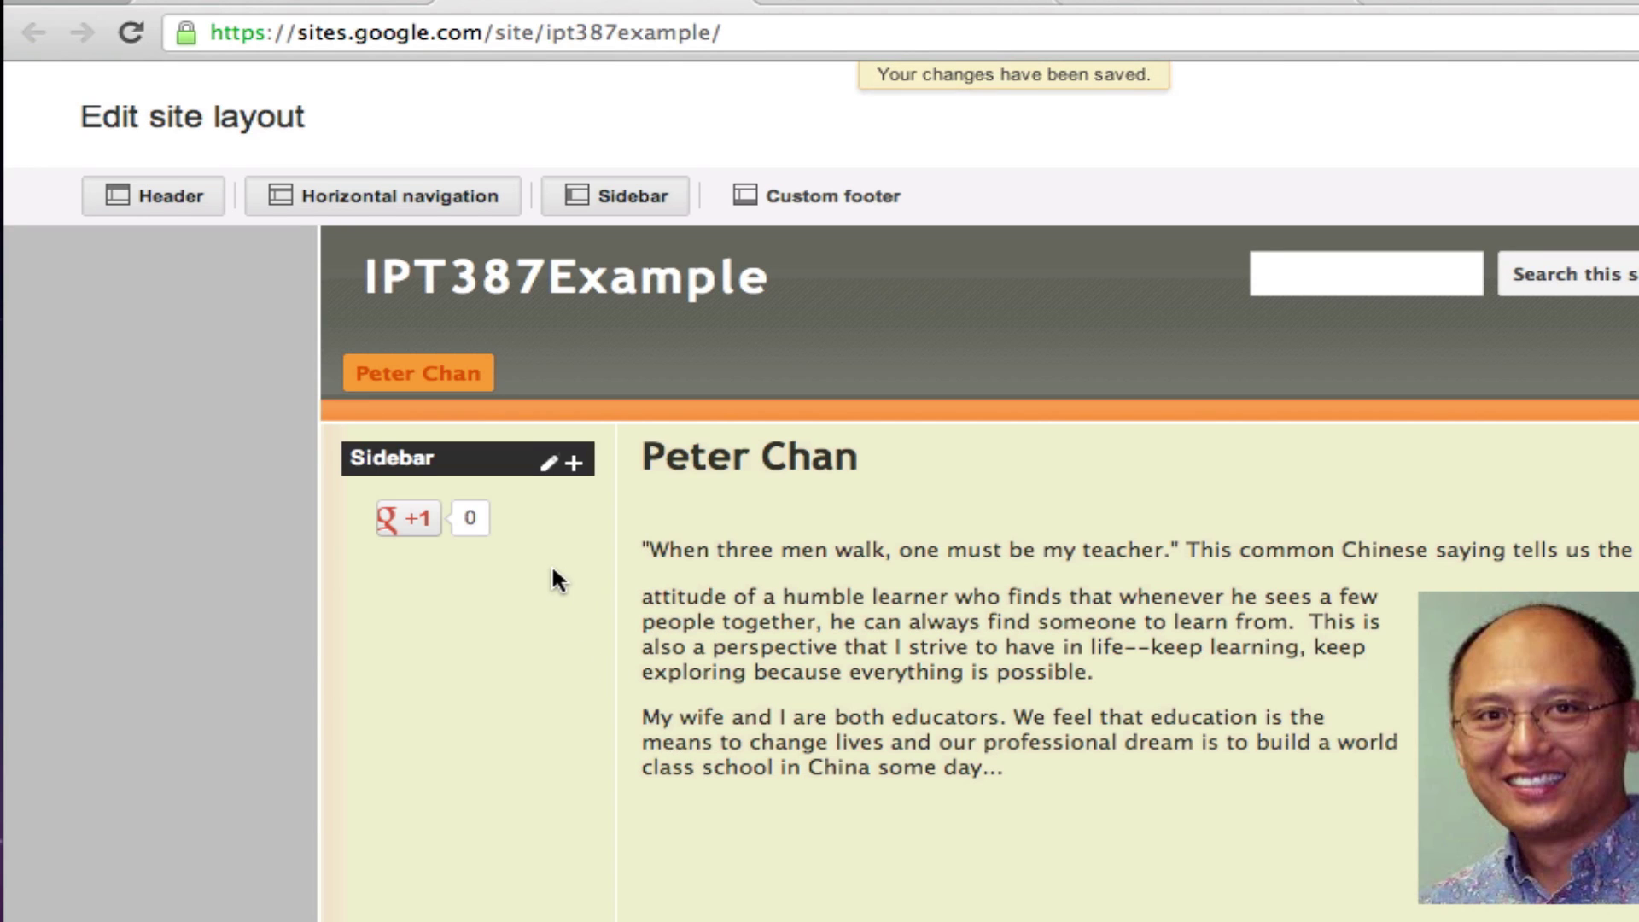
mouse_move(537, 516)
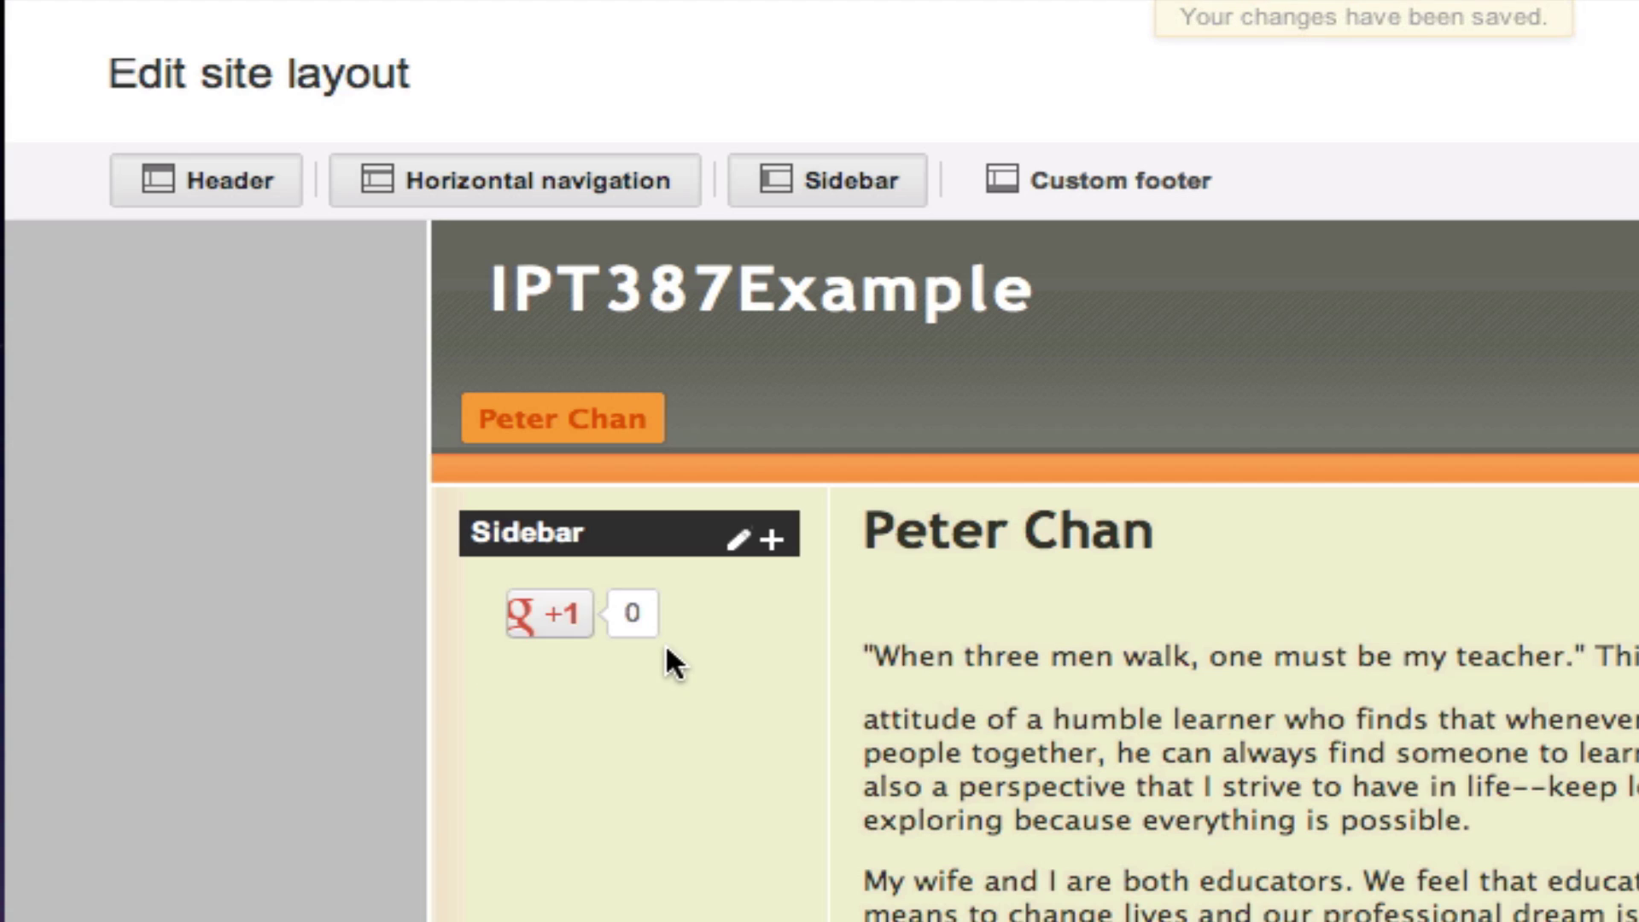
mouse_move(681, 629)
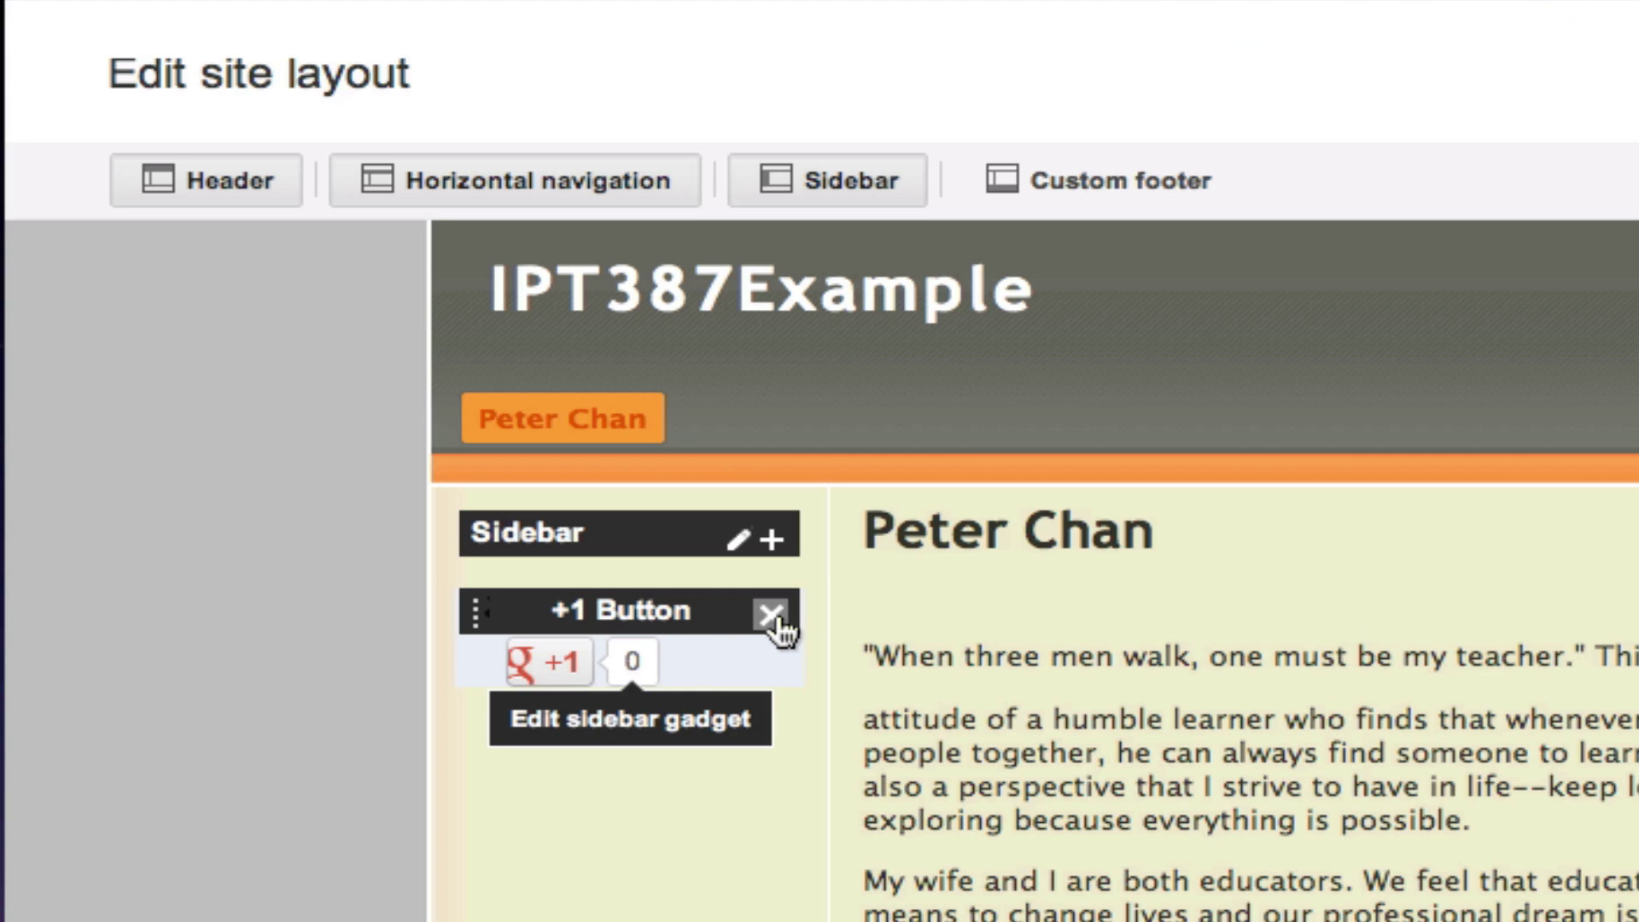
click(772, 616)
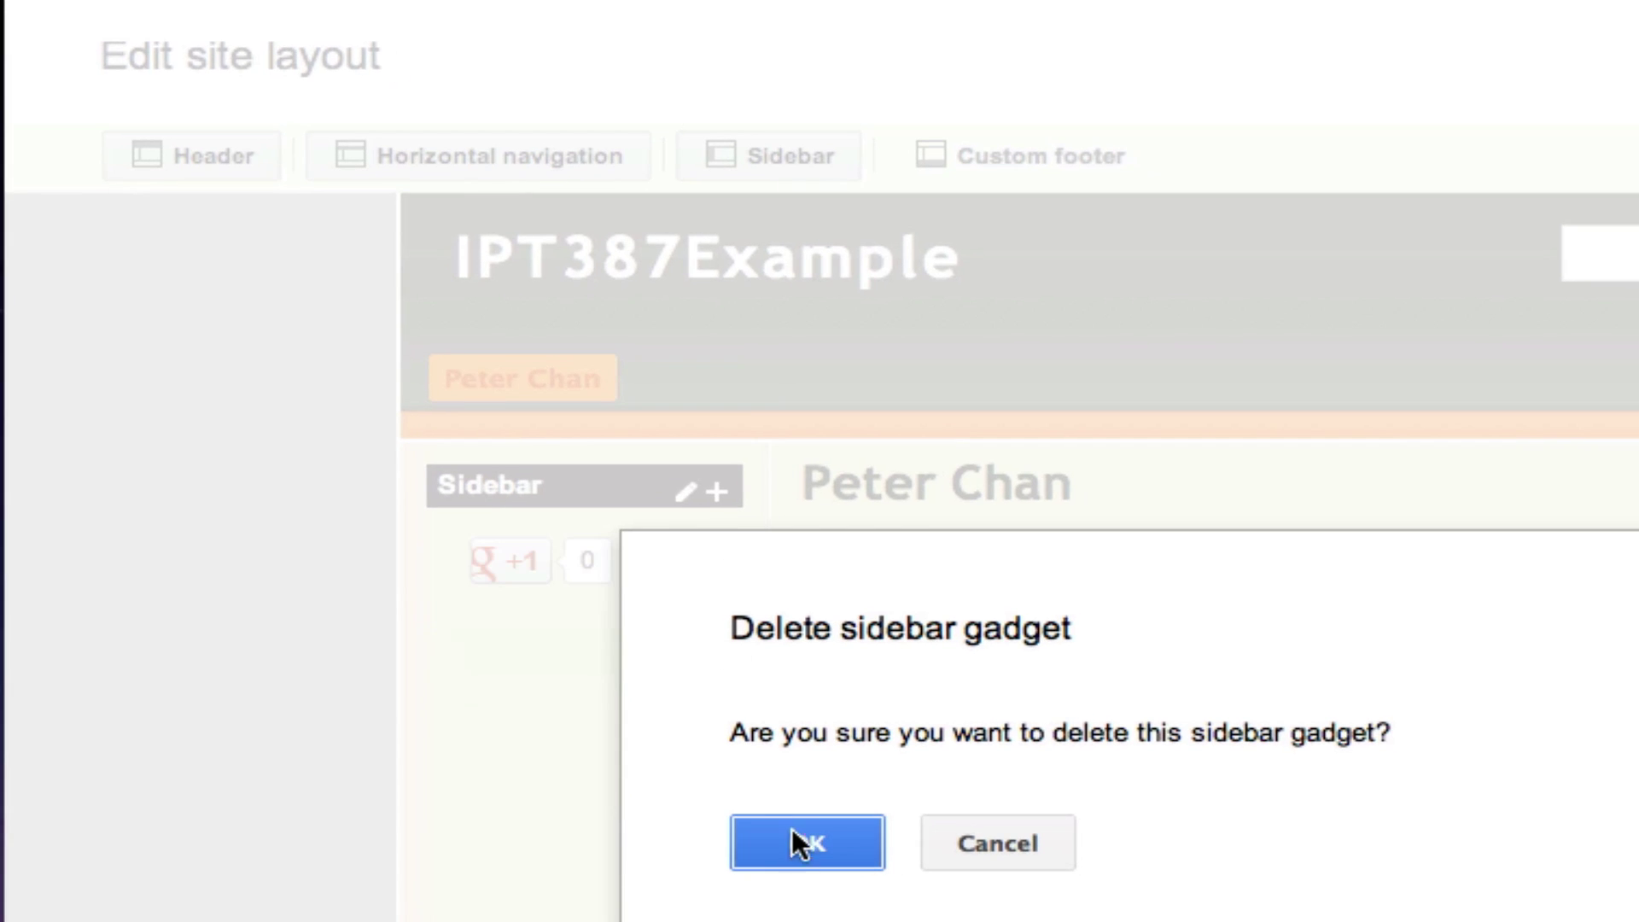
Confirm removing the +1 gadget, then add a Navigation gadget to the sidebar
click(806, 843)
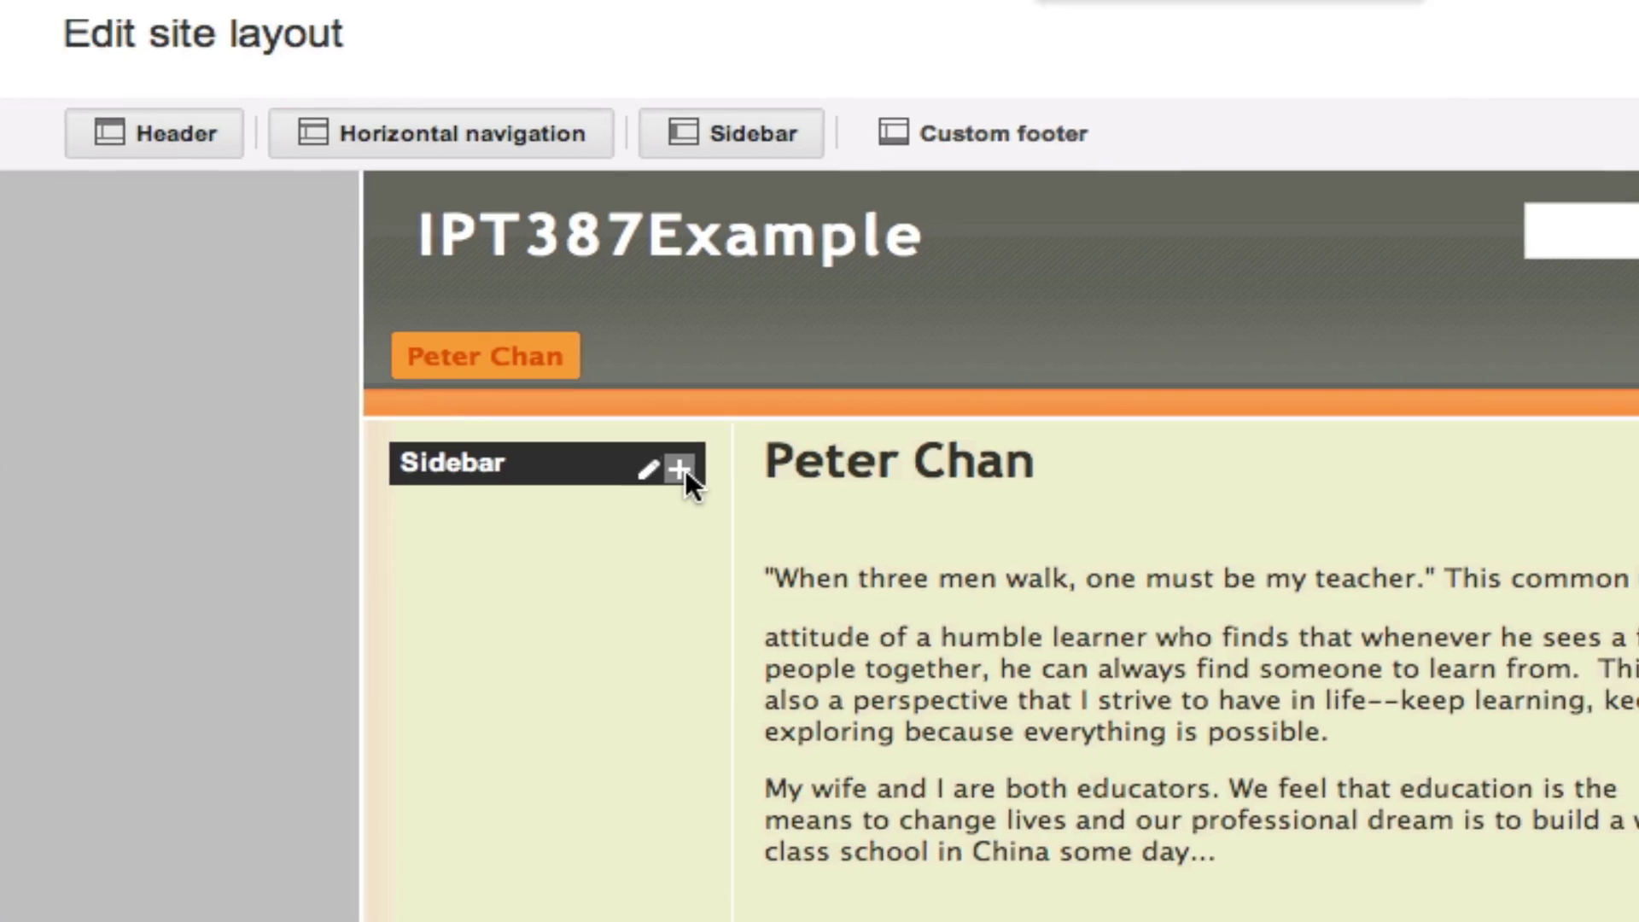
click(718, 492)
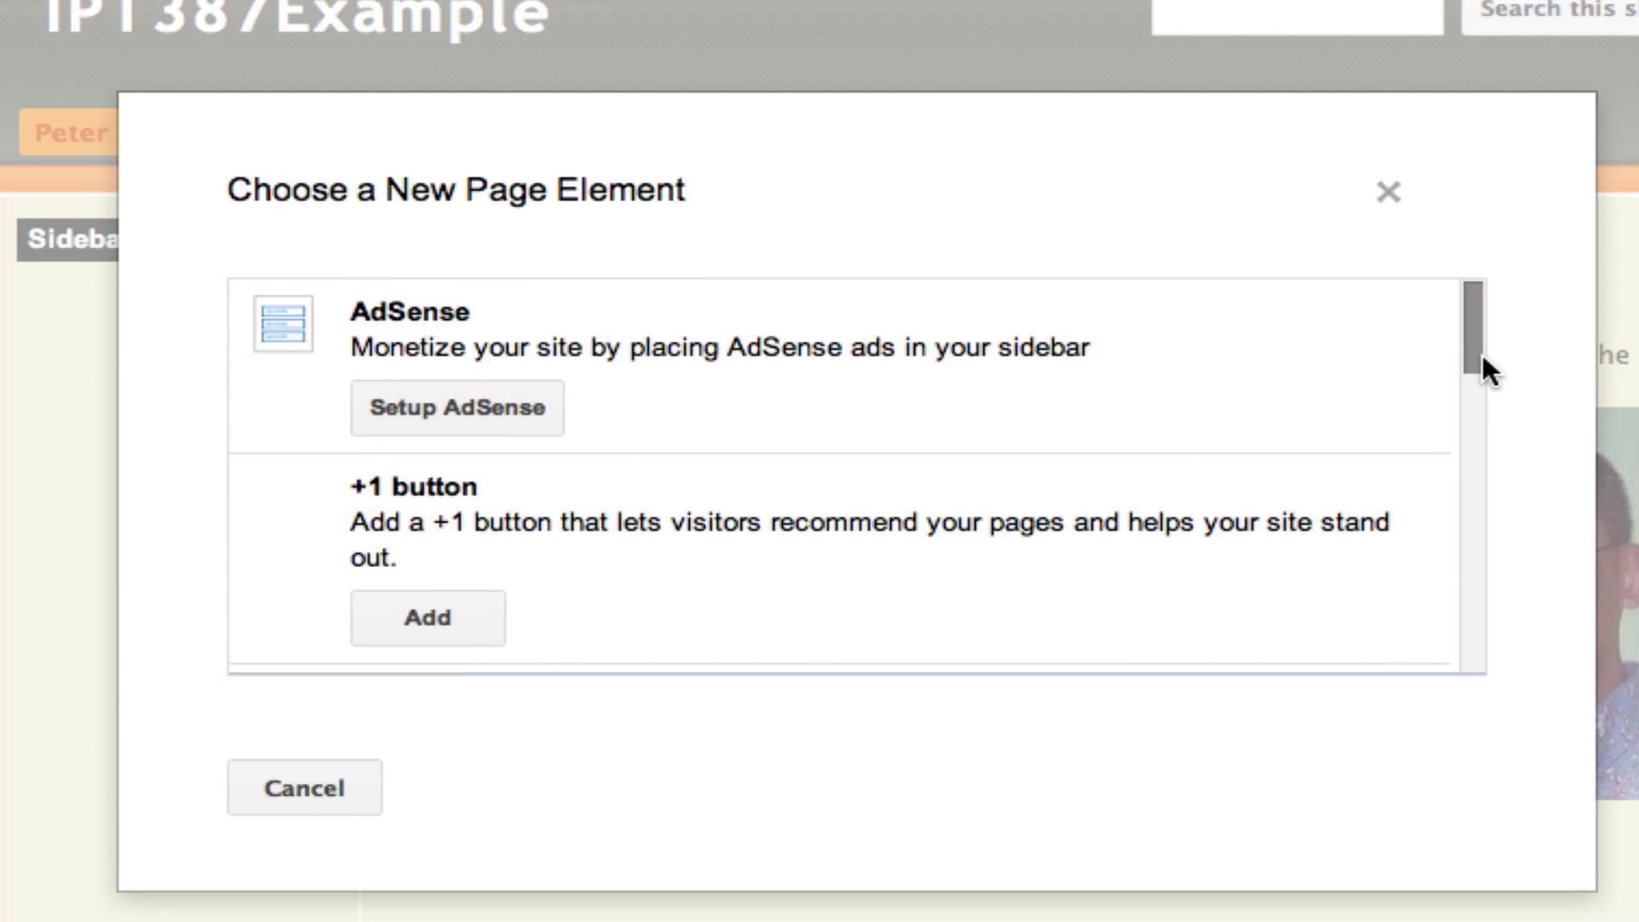
drag(1482, 355, 1484, 417)
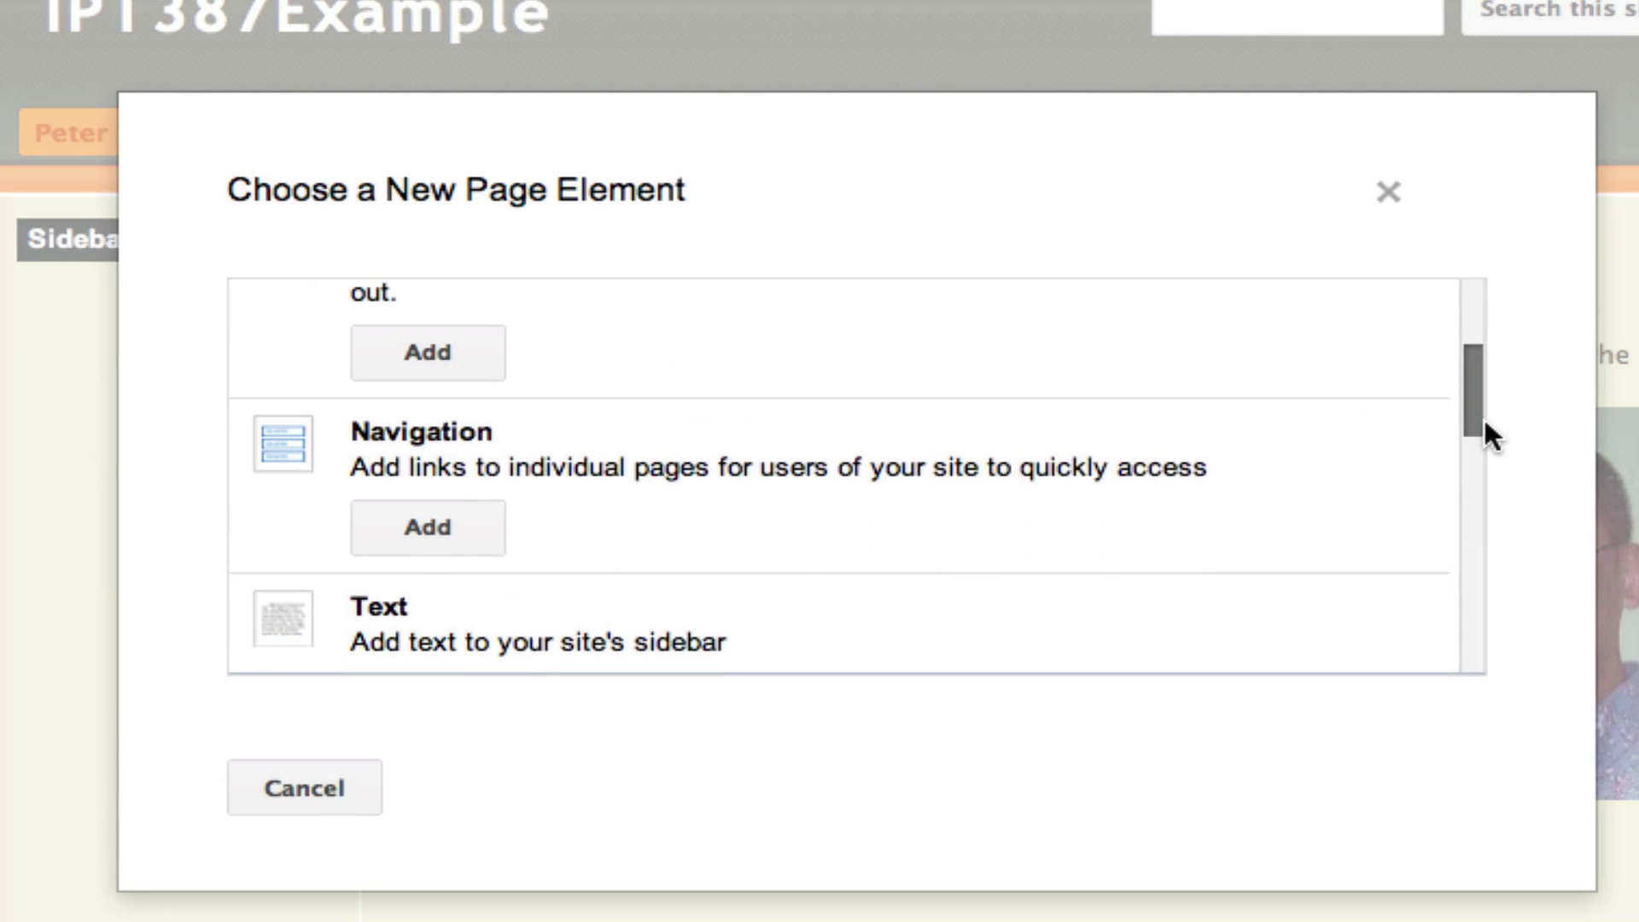
click(465, 532)
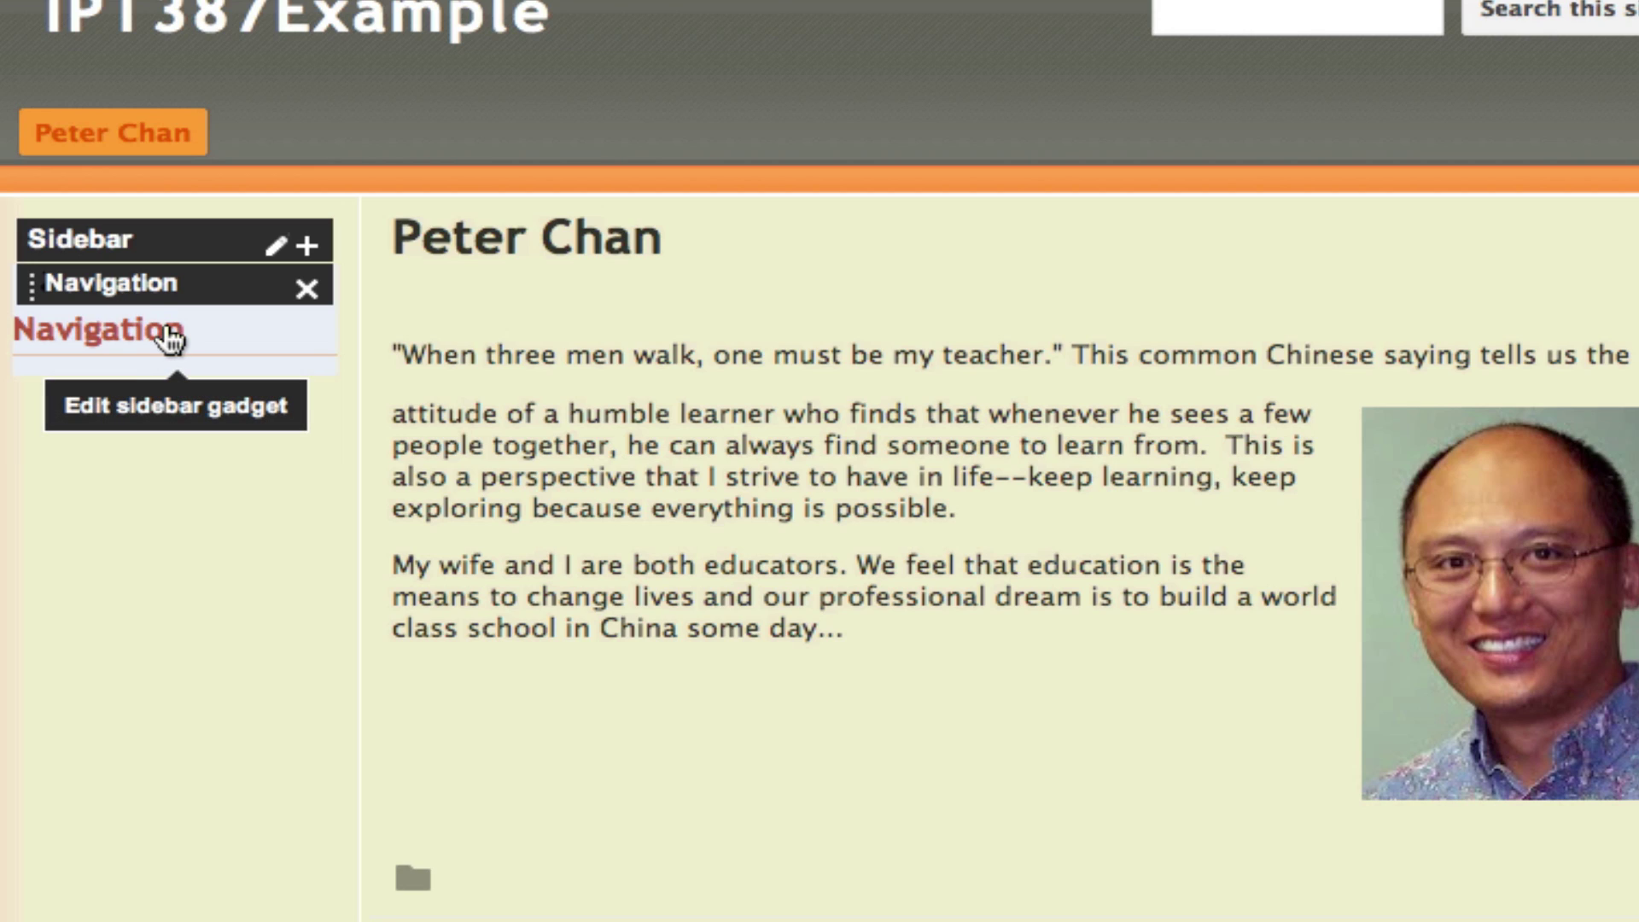
Add the Graphing page as a link in the Navigation gadget's settings
click(164, 331)
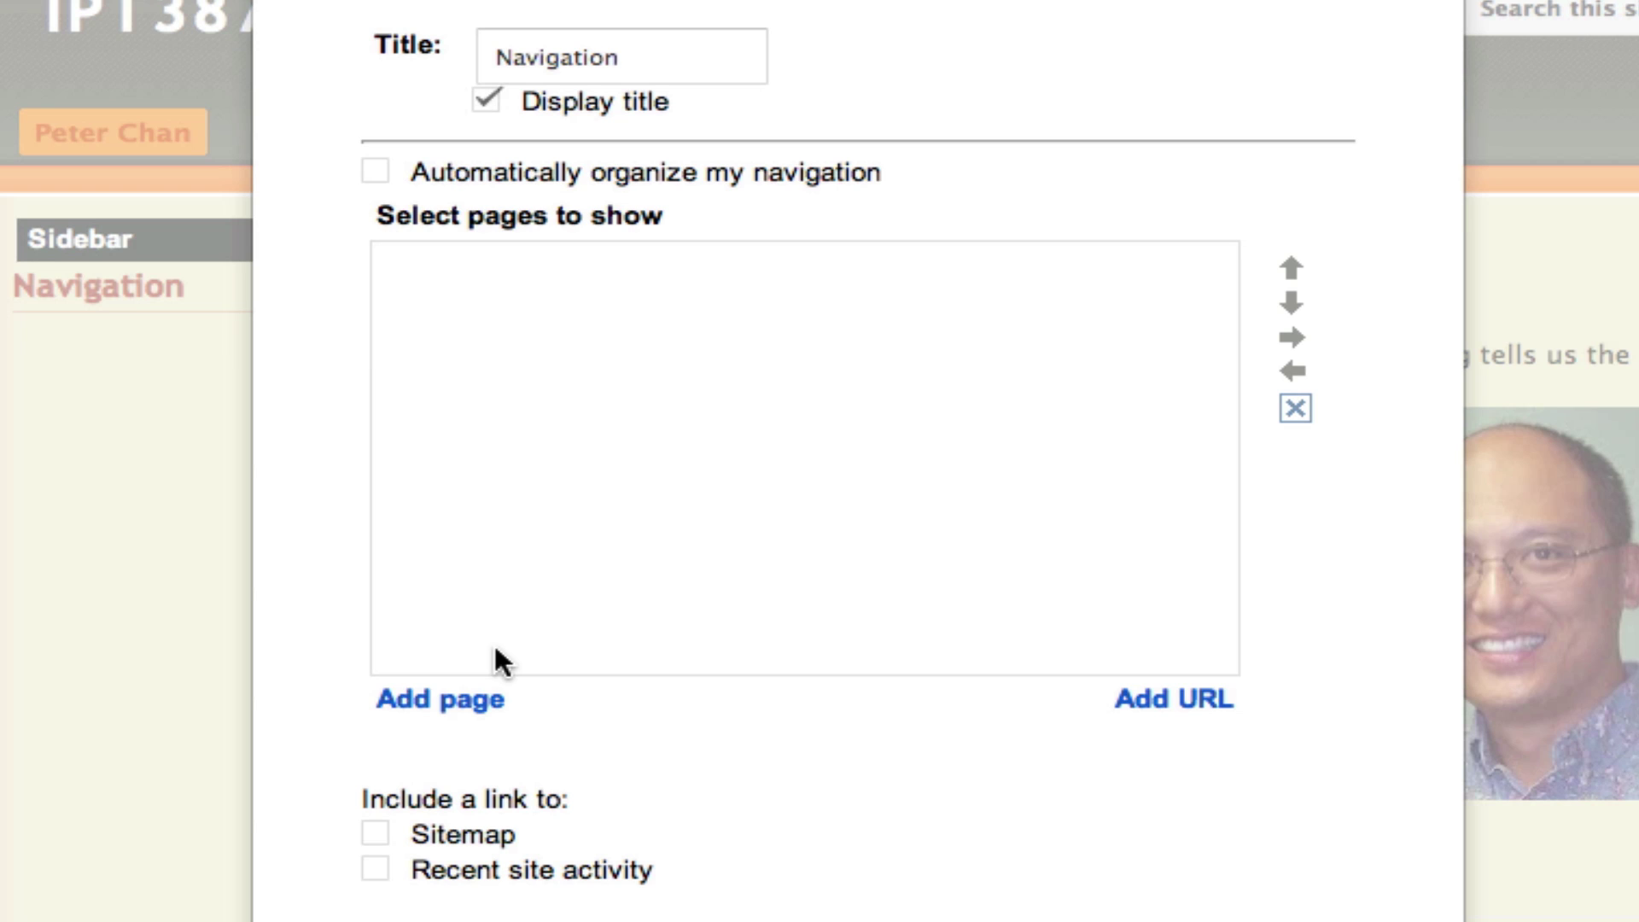
click(453, 710)
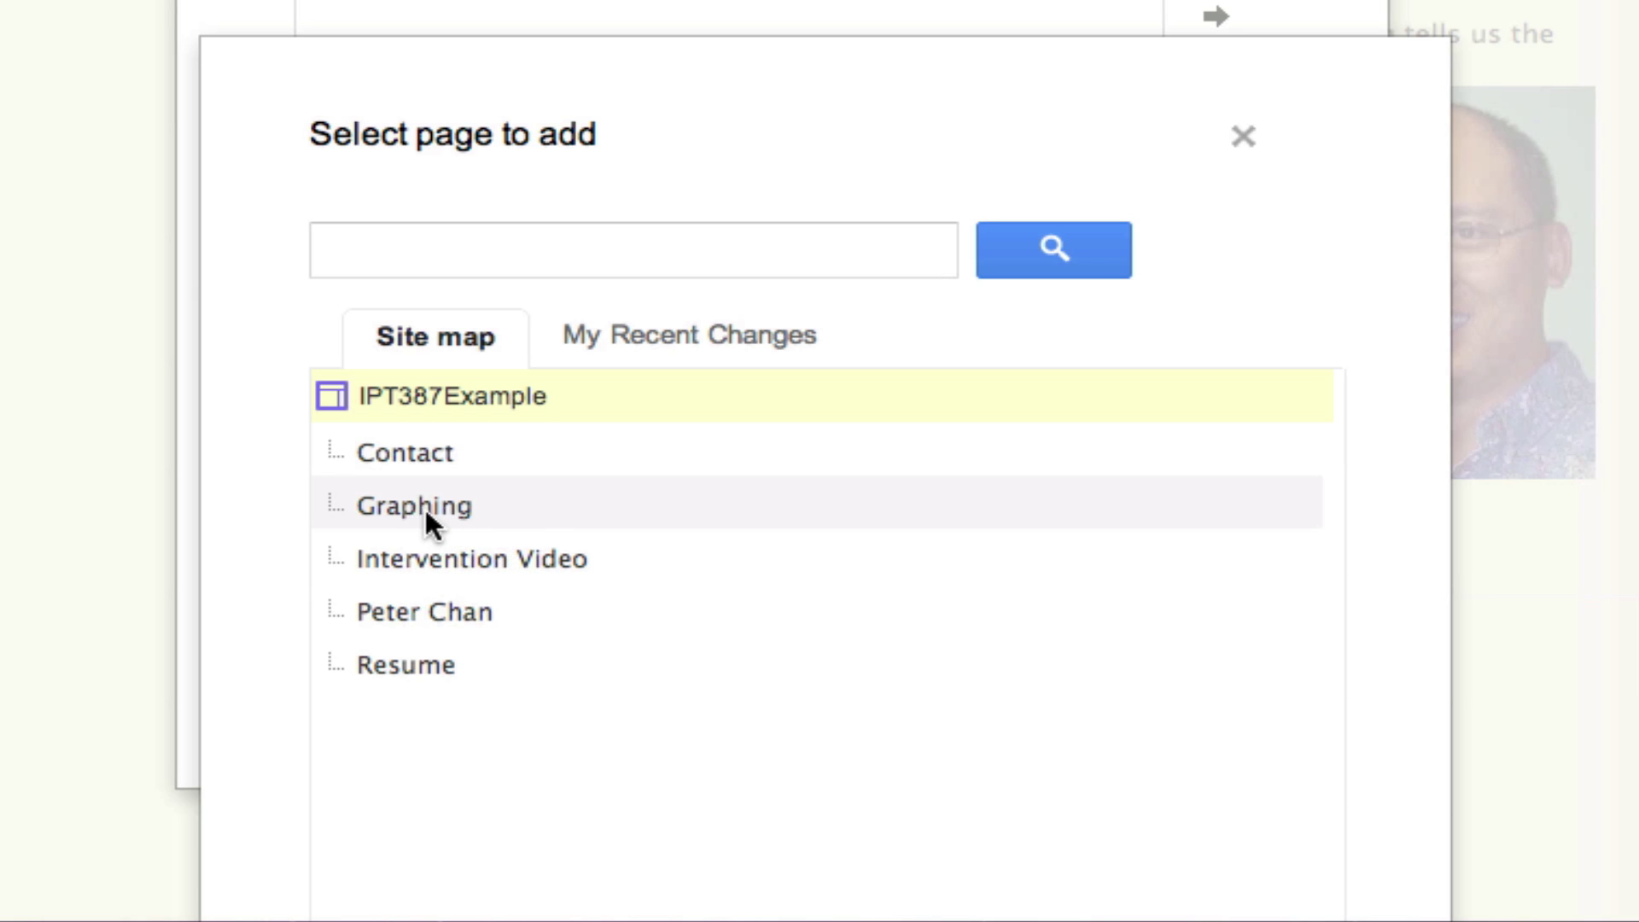
click(427, 505)
scroll(659, 499, down, 5)
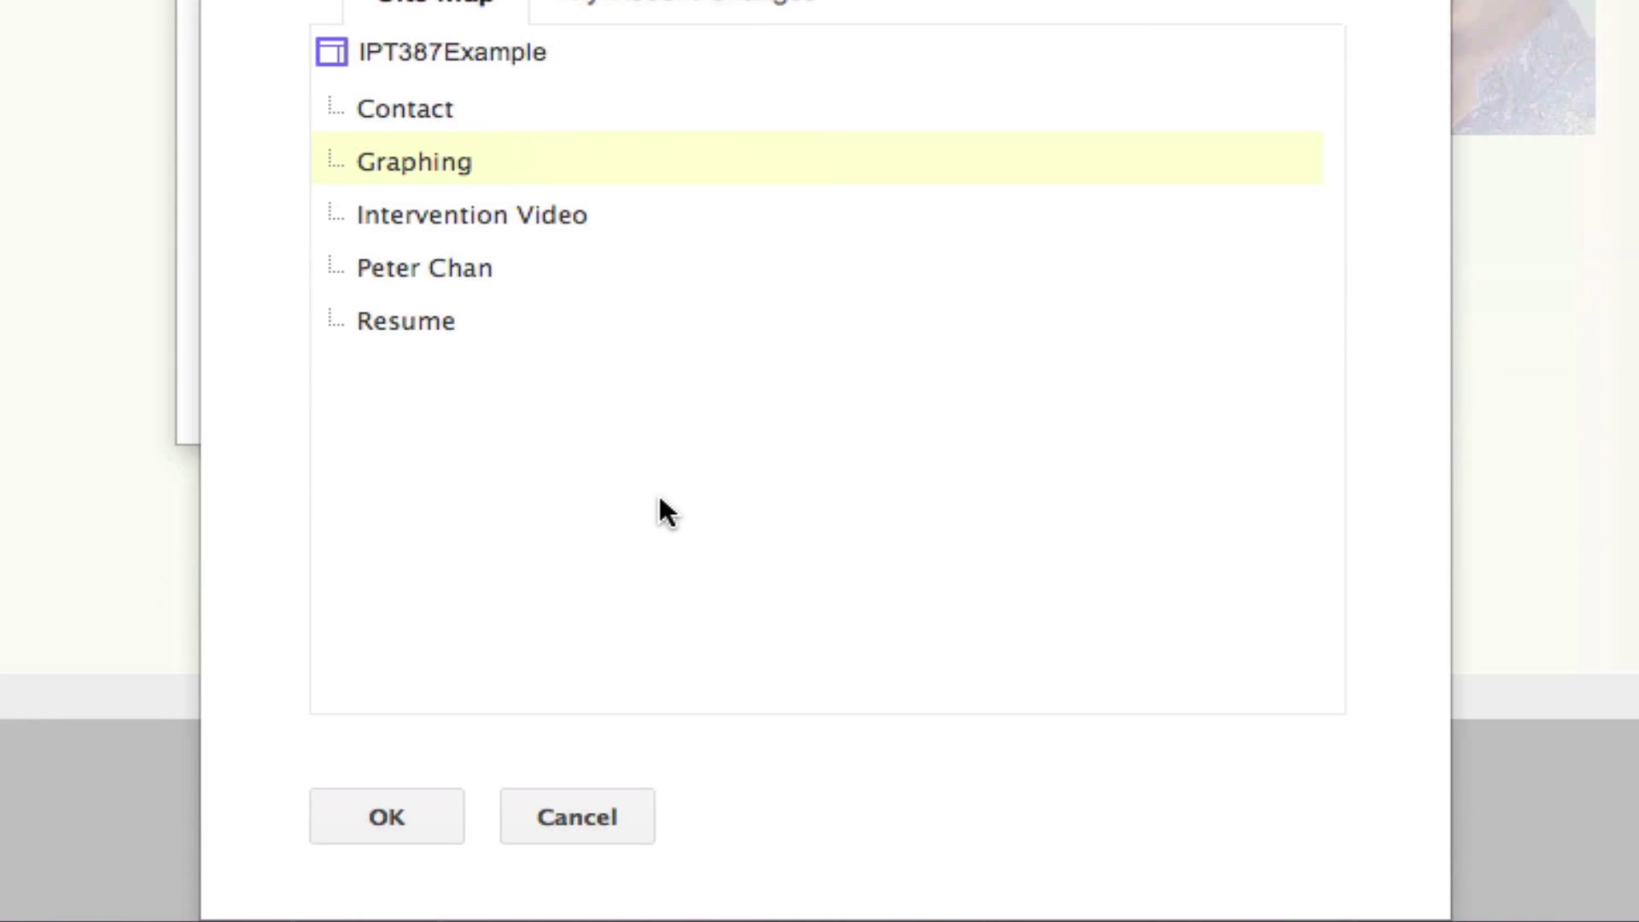
click(366, 818)
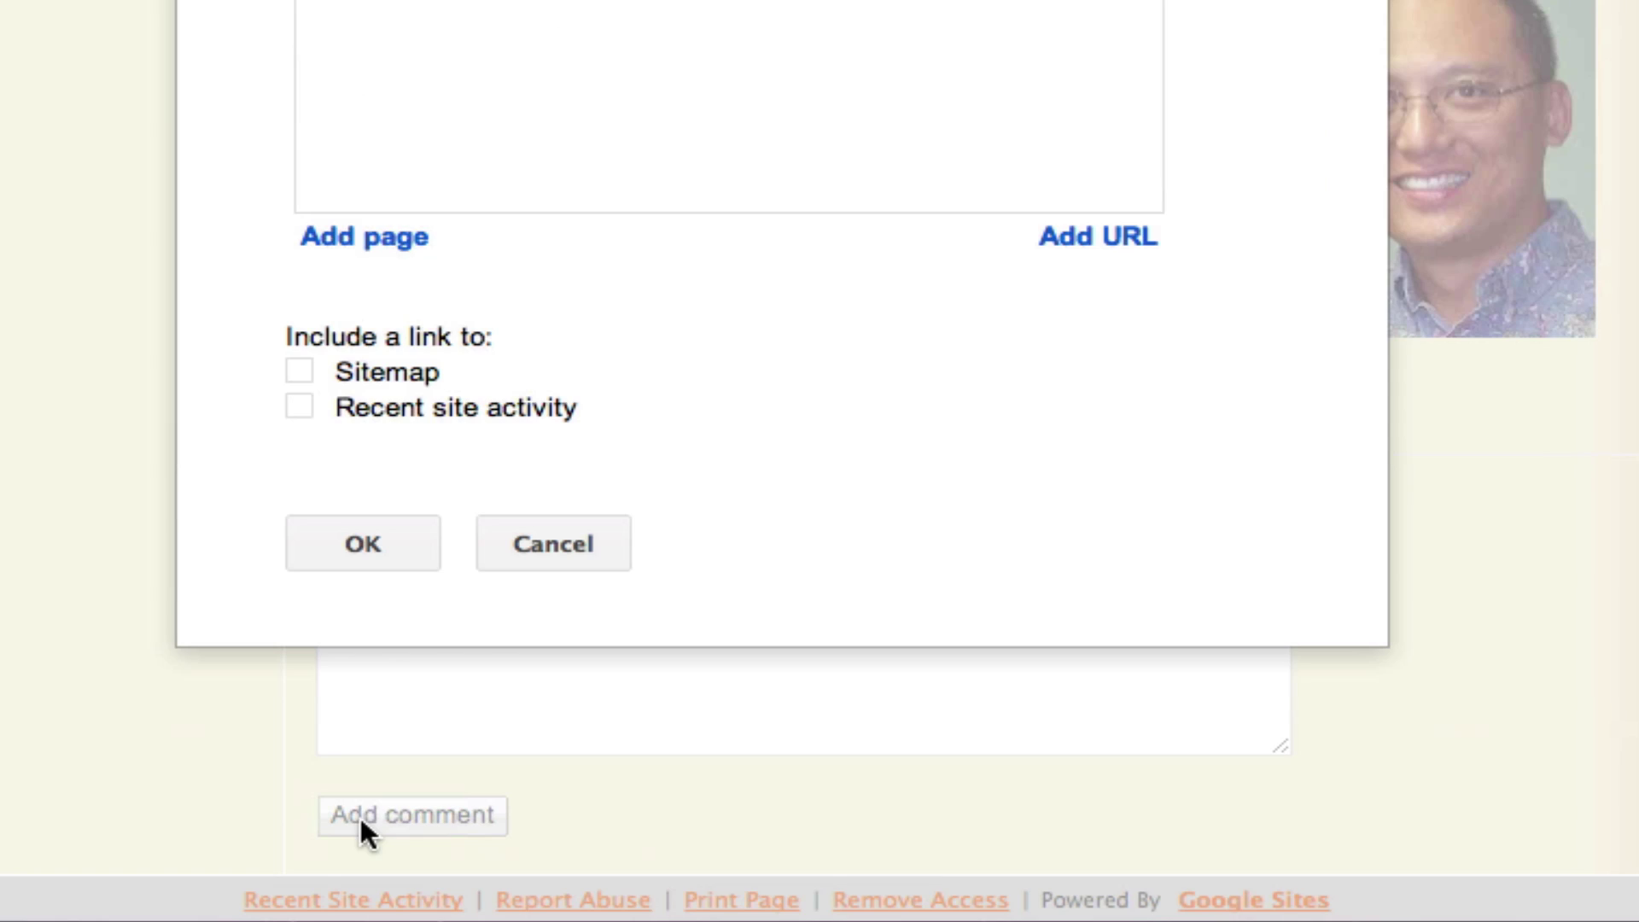
Add Intervention Video as a second page link and save the Navigation settings
click(374, 256)
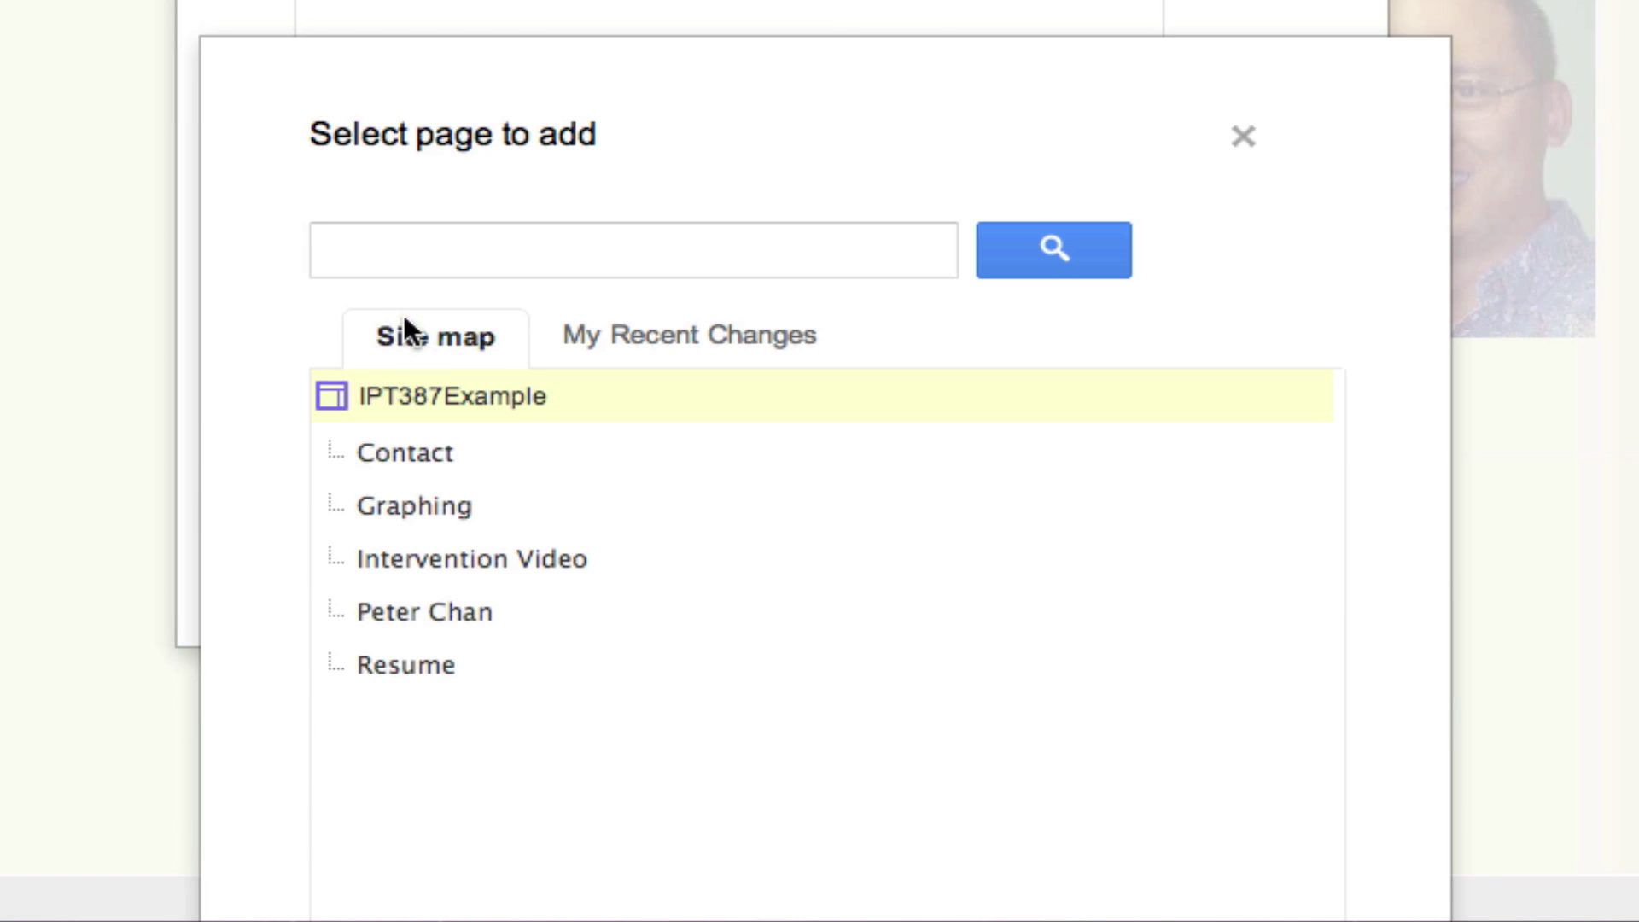
click(434, 570)
scroll(505, 568, down, 3)
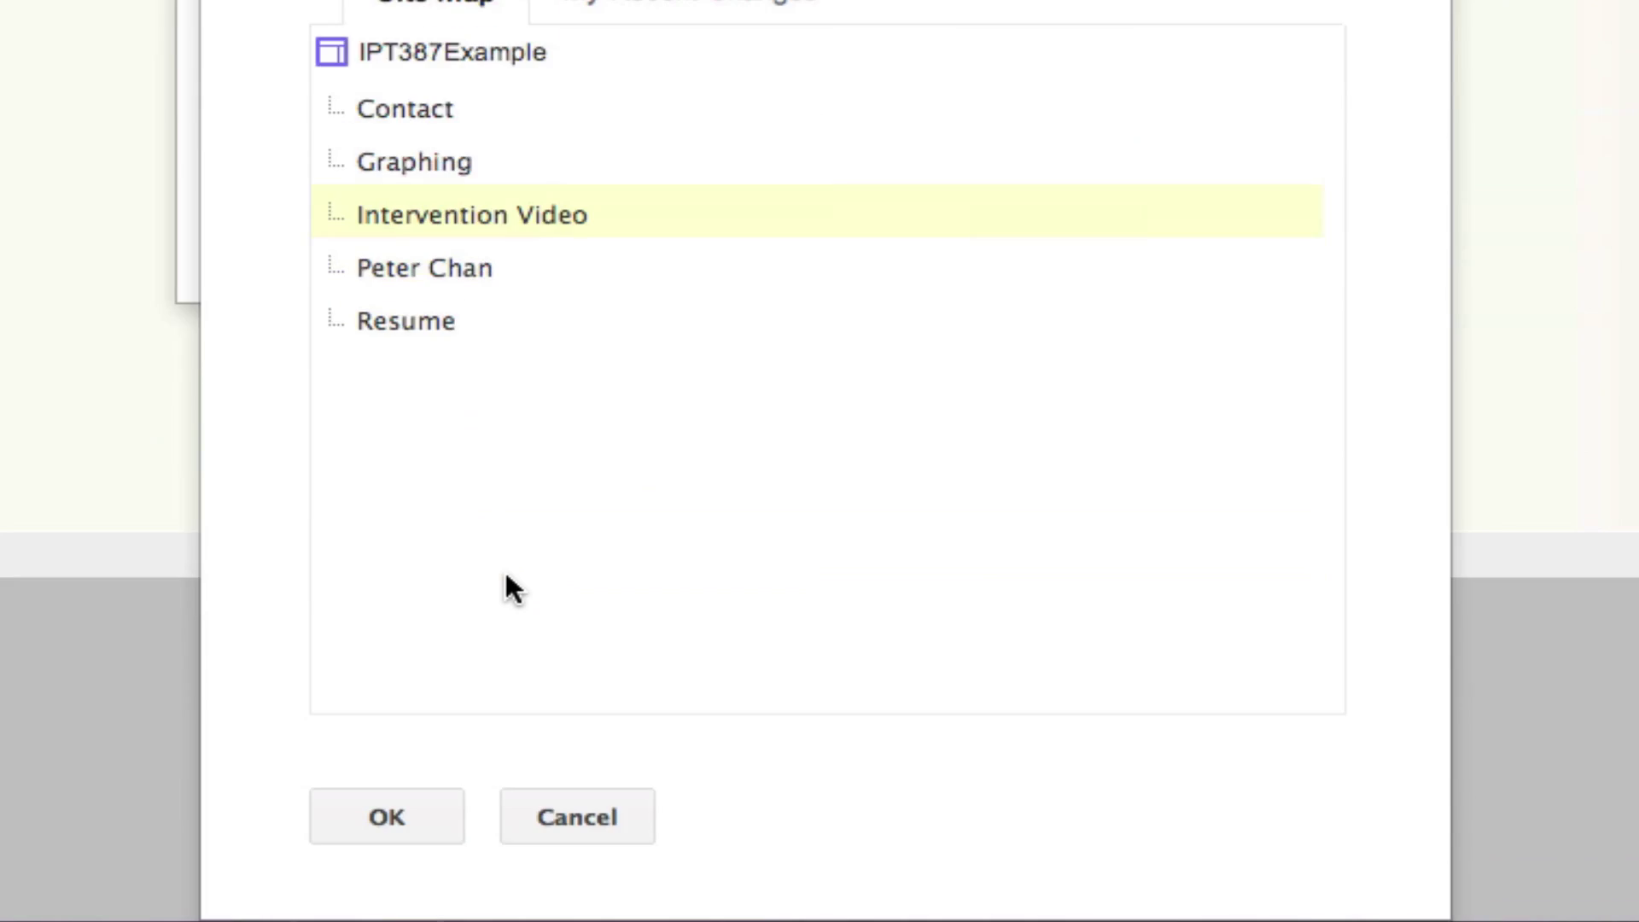
click(384, 815)
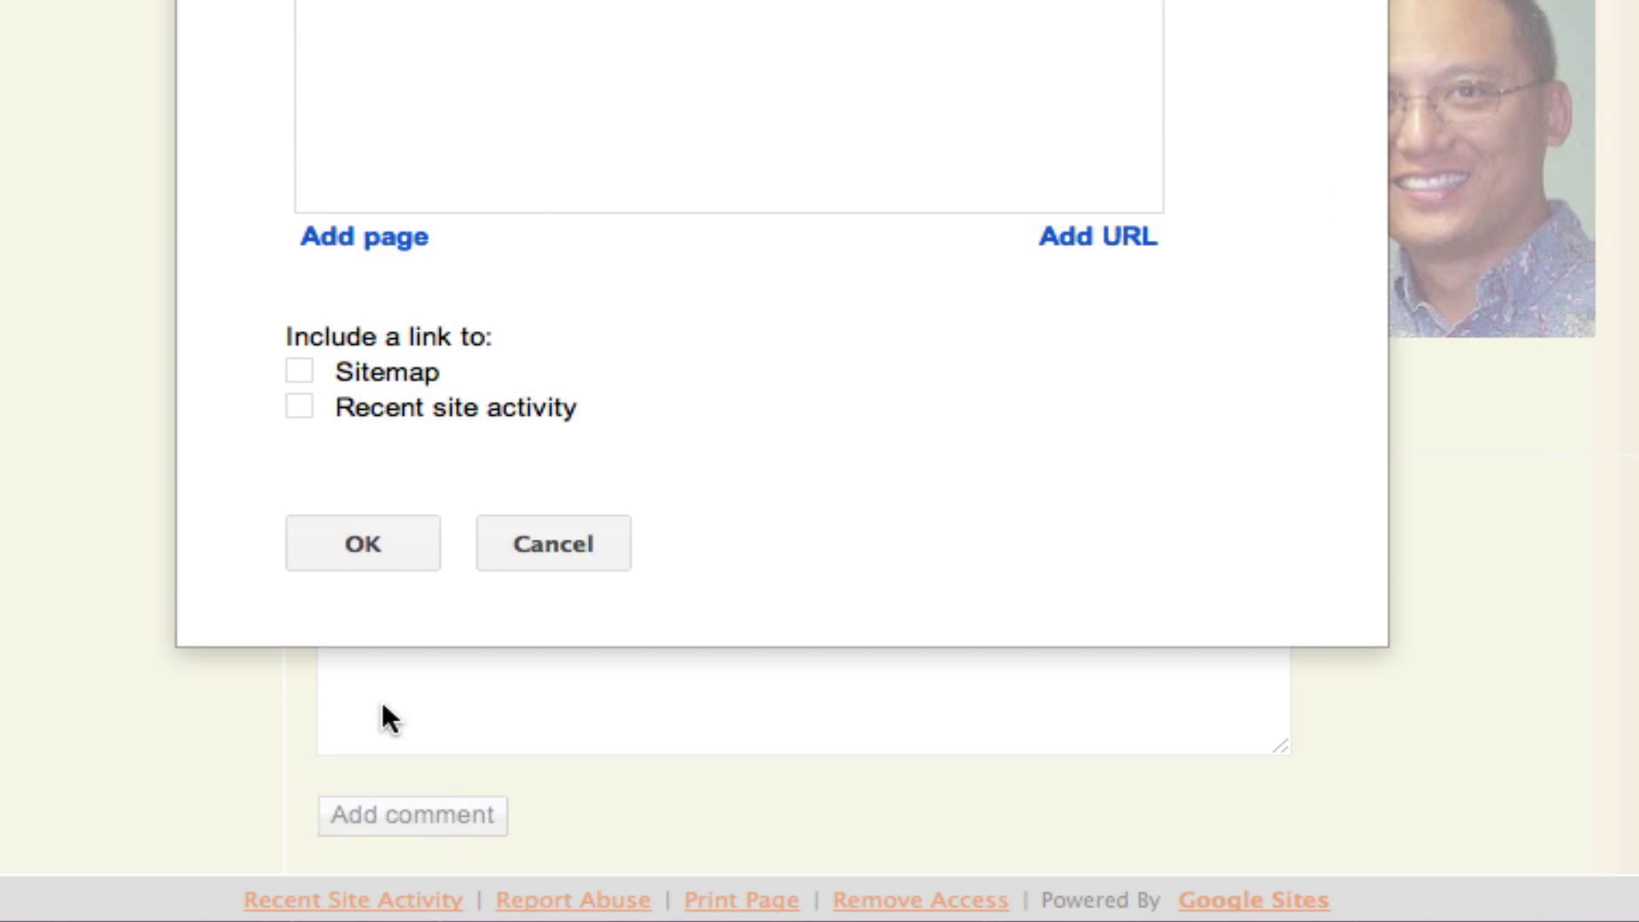
click(363, 540)
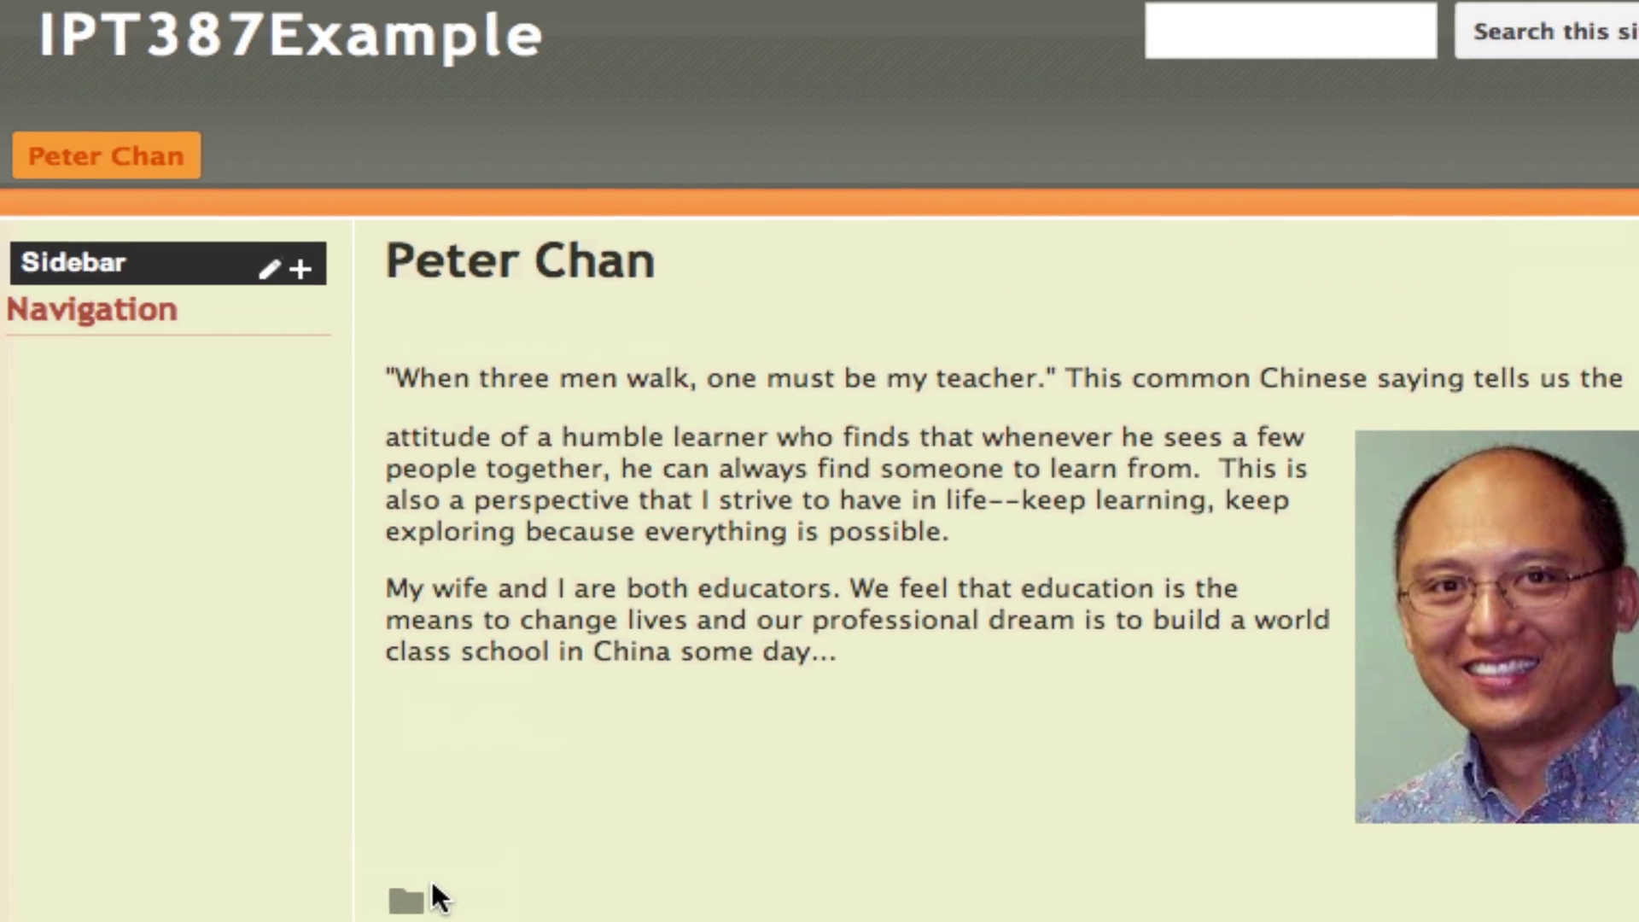
Test the sidebar links by opening the Intervention Video page
mouse_move(168, 381)
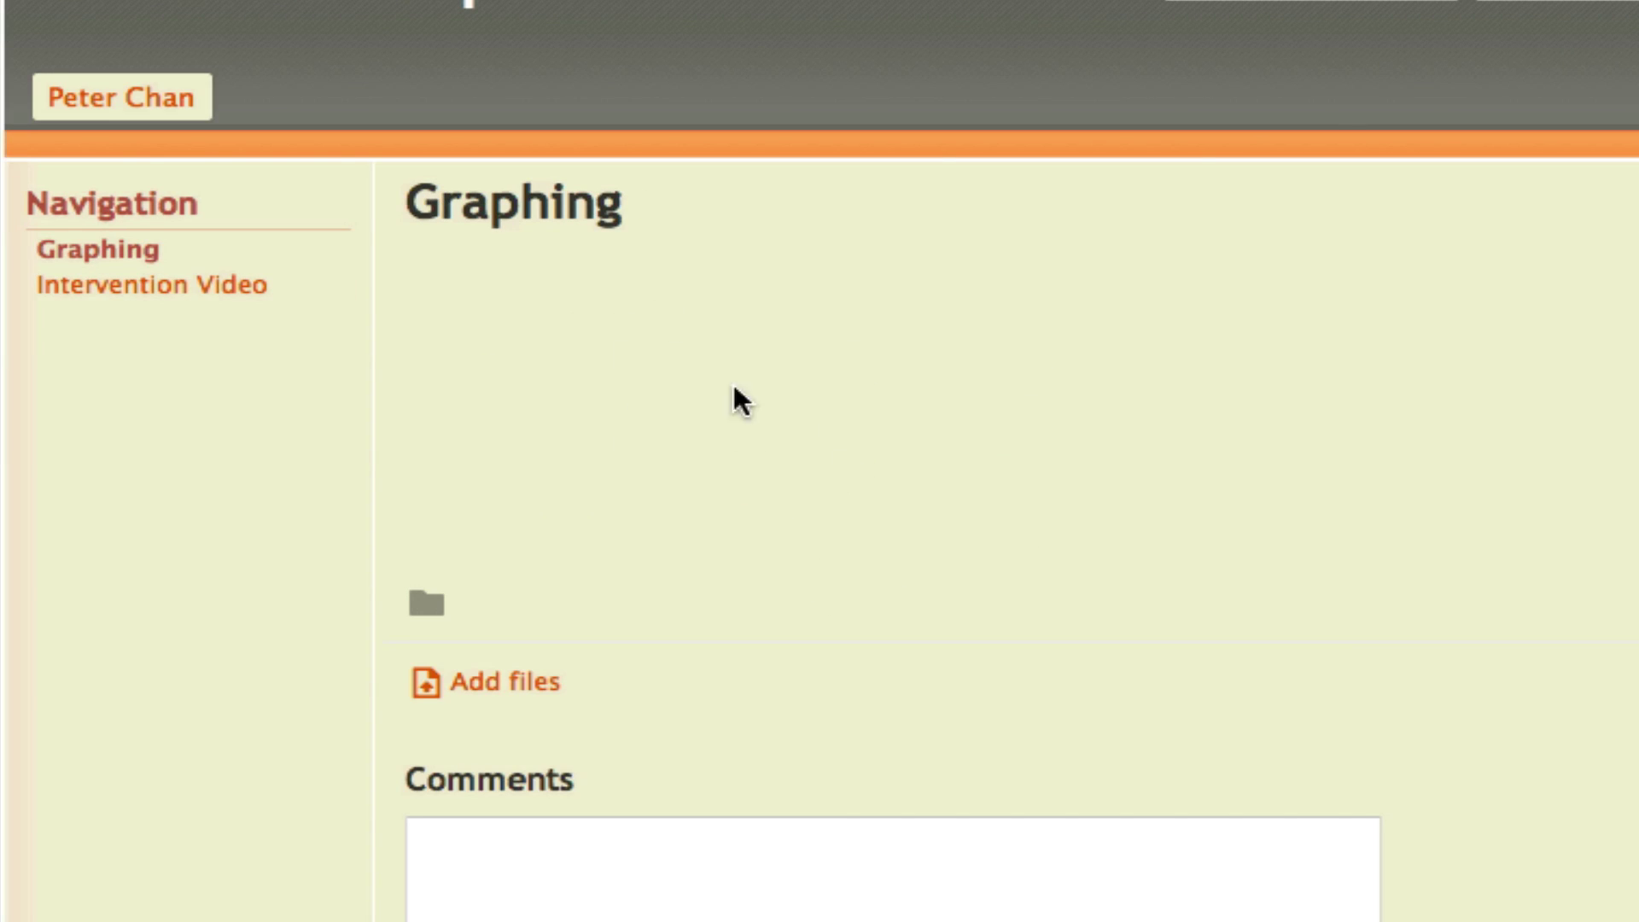
click(152, 290)
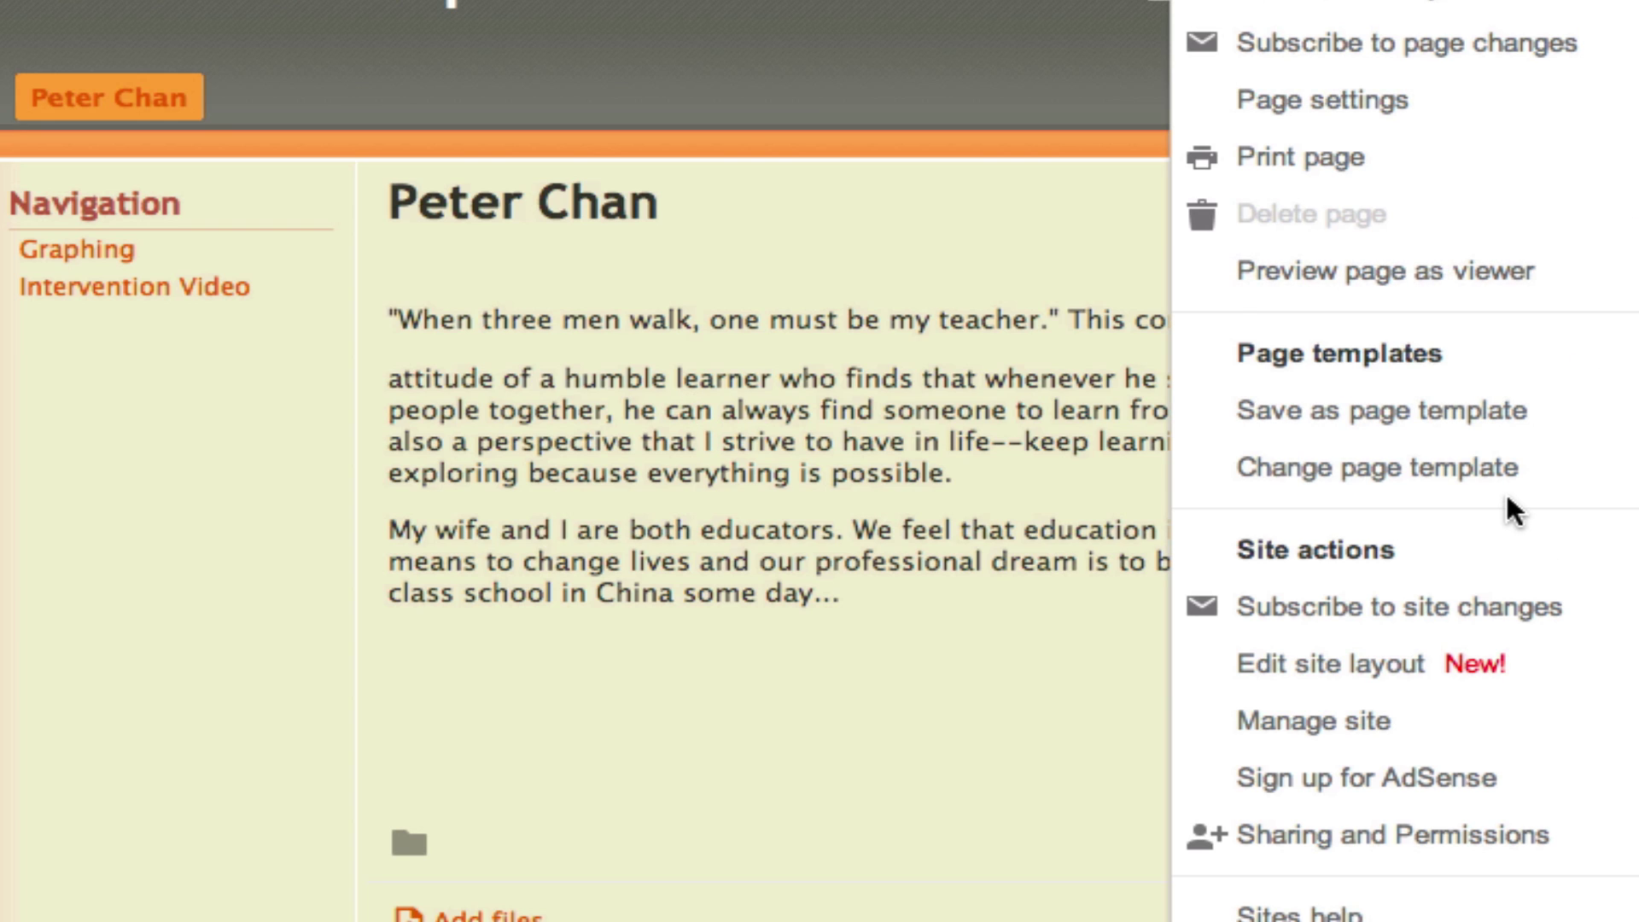
Back in layout editing, add another Navigation gadget below the existing sidebar navigation
click(1485, 666)
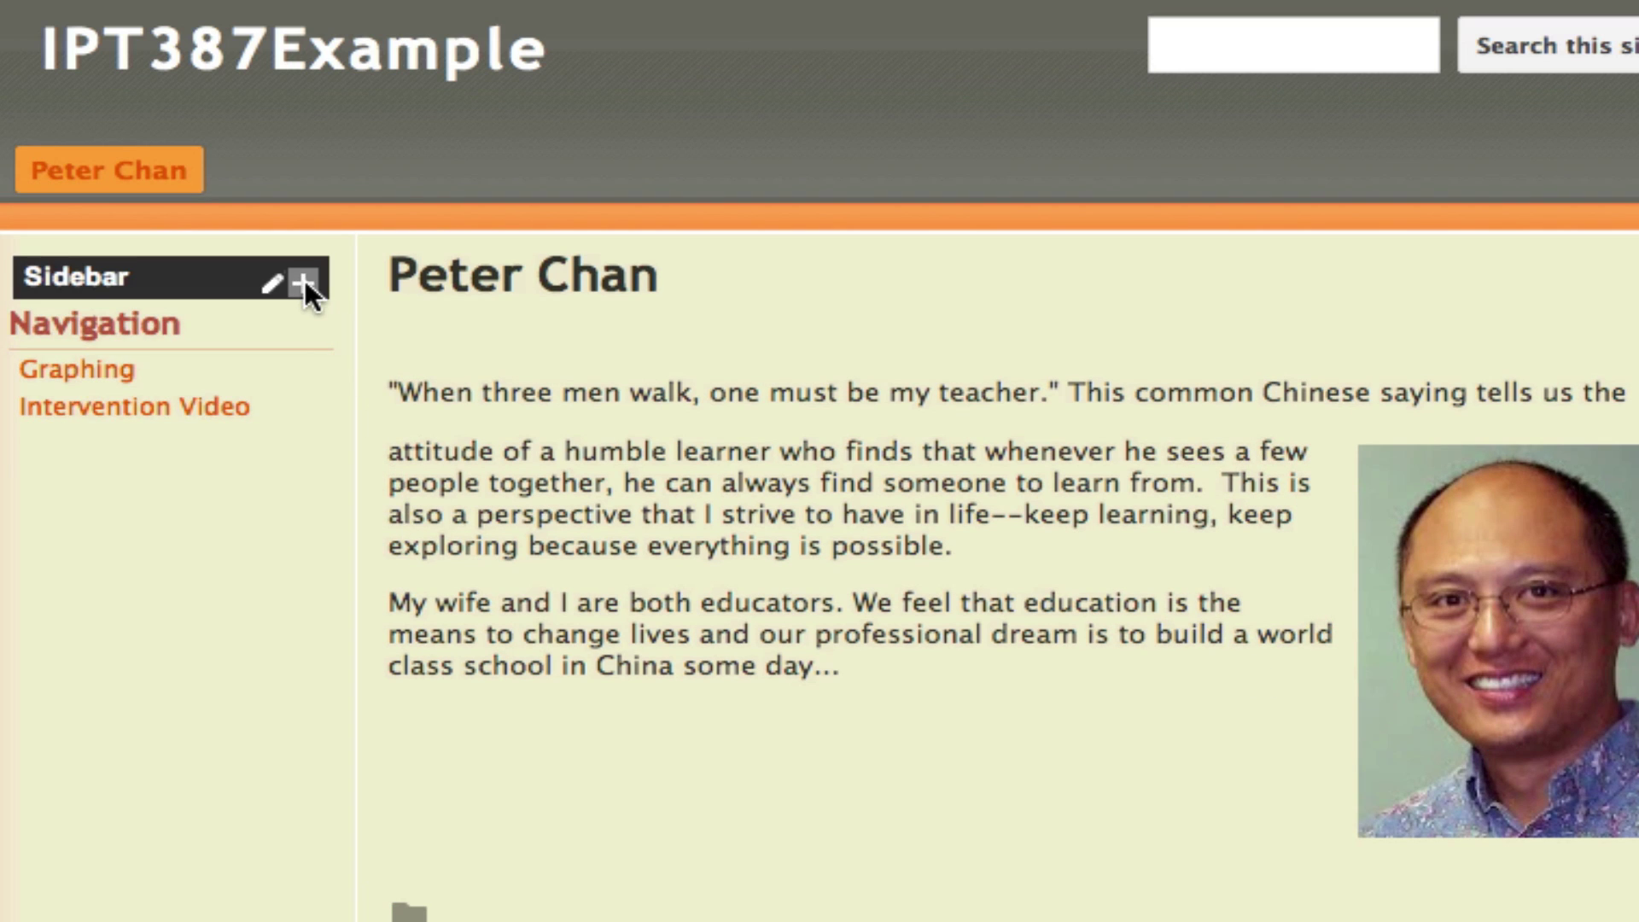
click(304, 281)
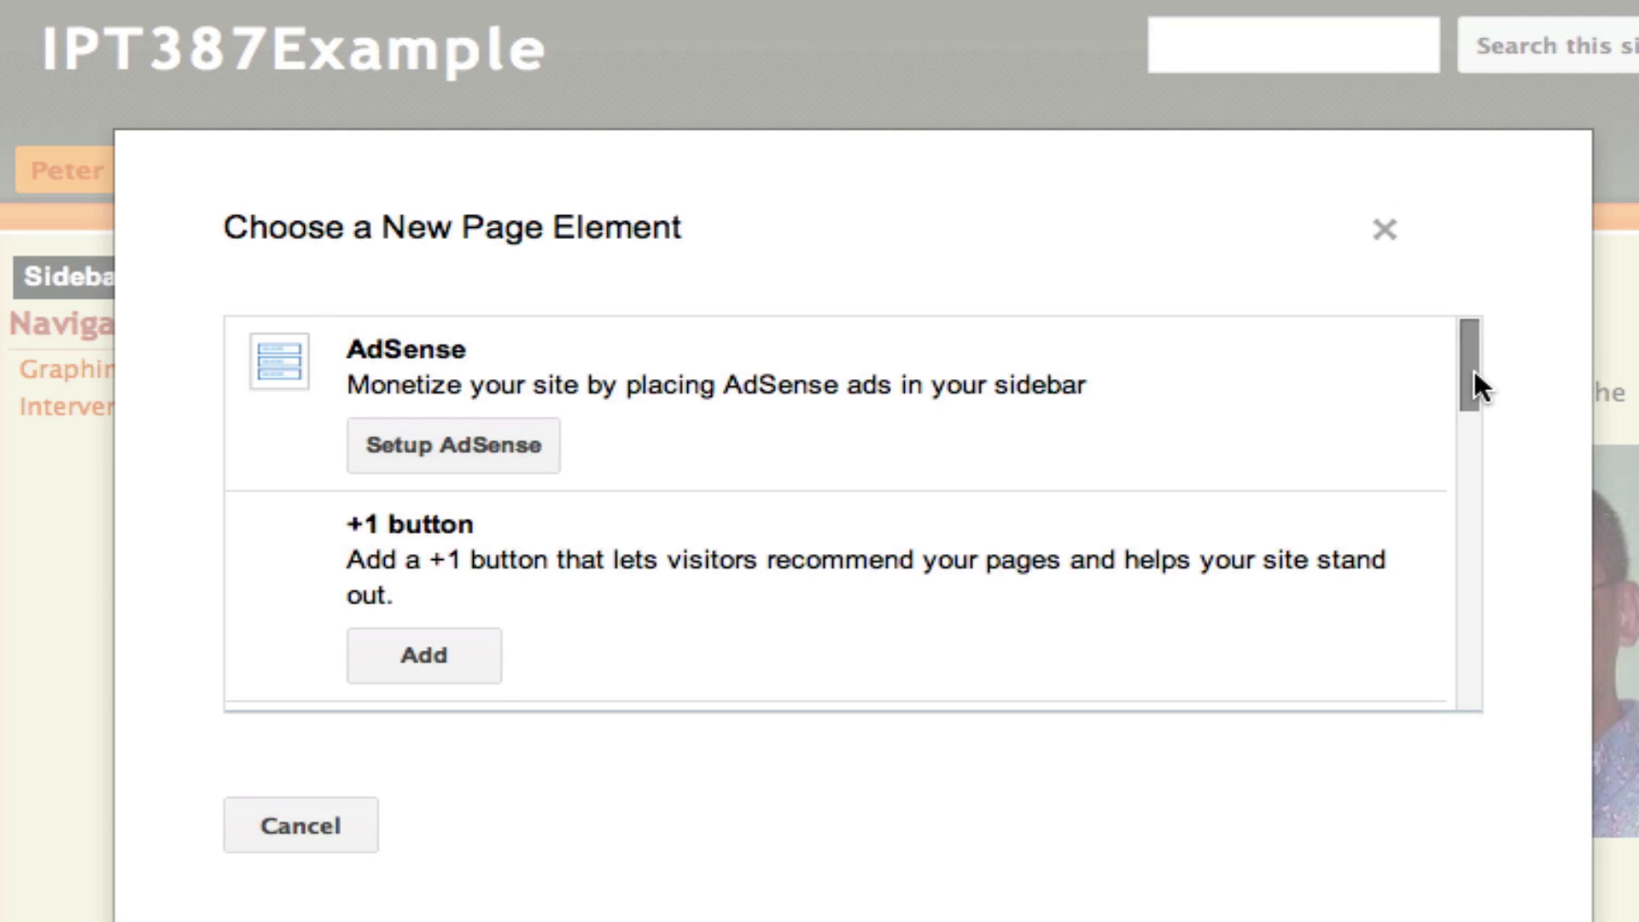
drag(1474, 376, 1475, 474)
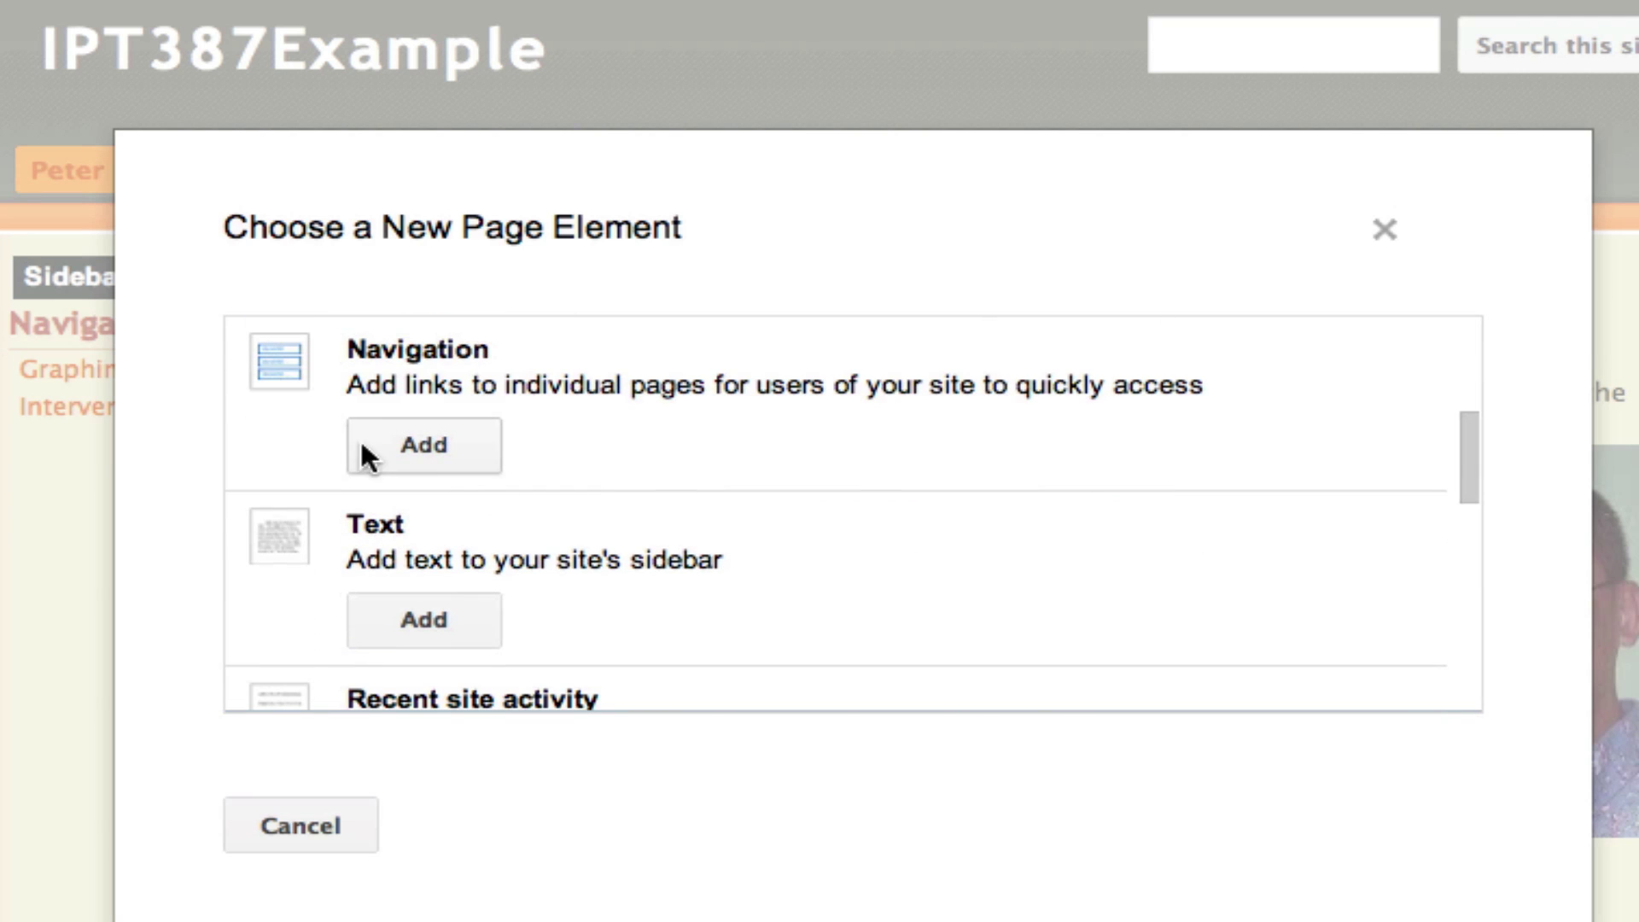
click(420, 445)
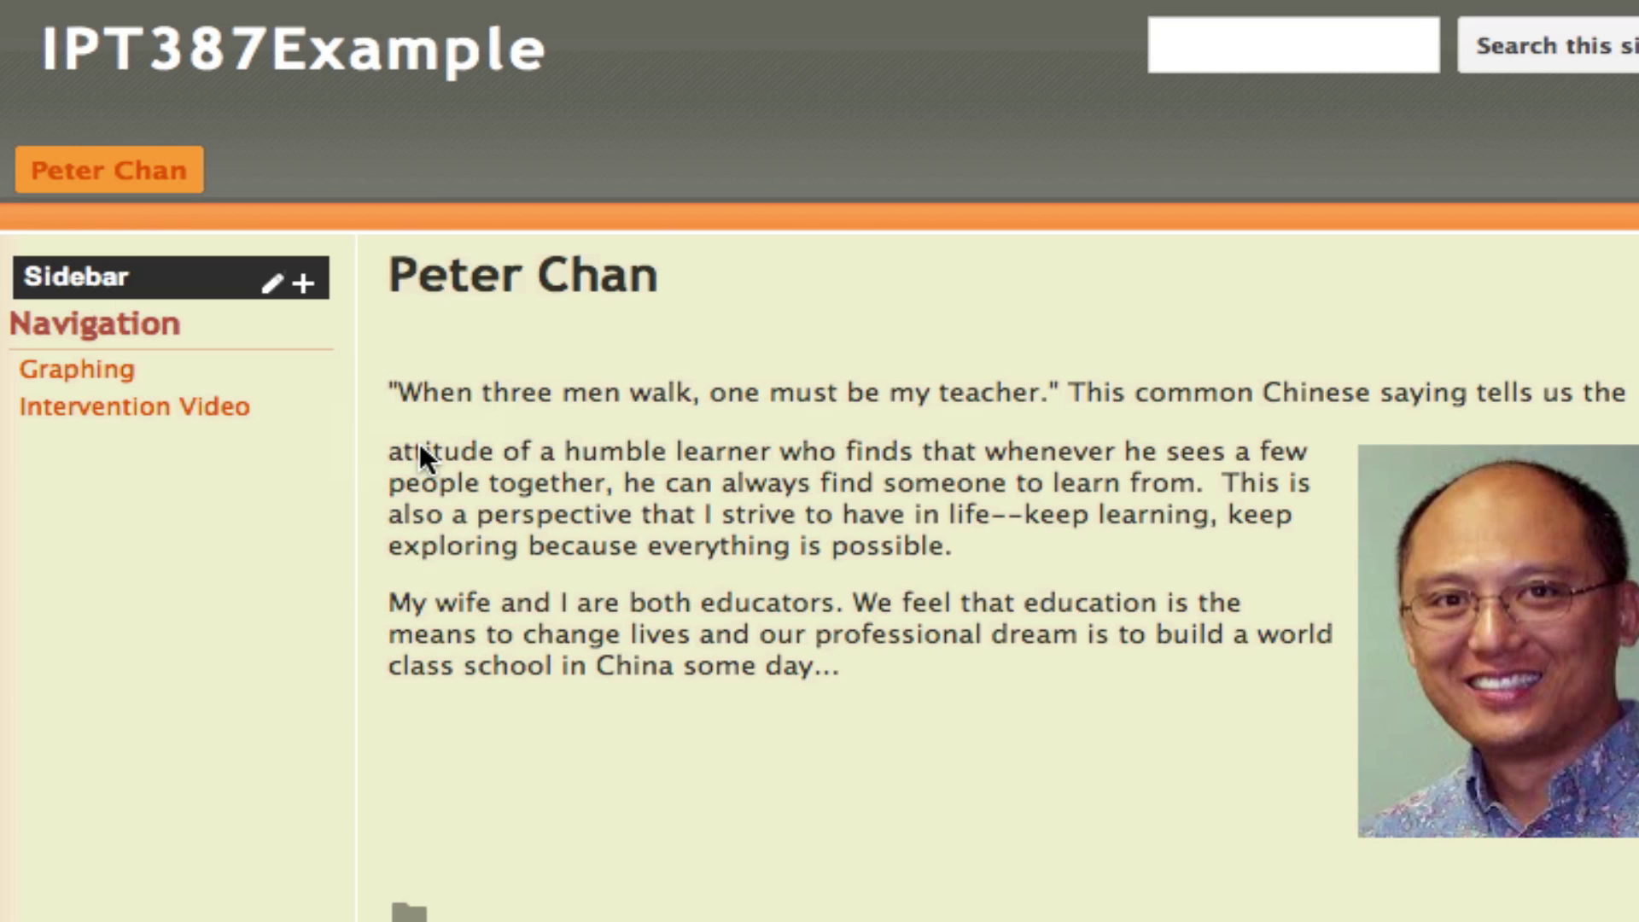
Retitle the second Navigation gadget to 'IPT387 Course Links'
mouse_move(141, 515)
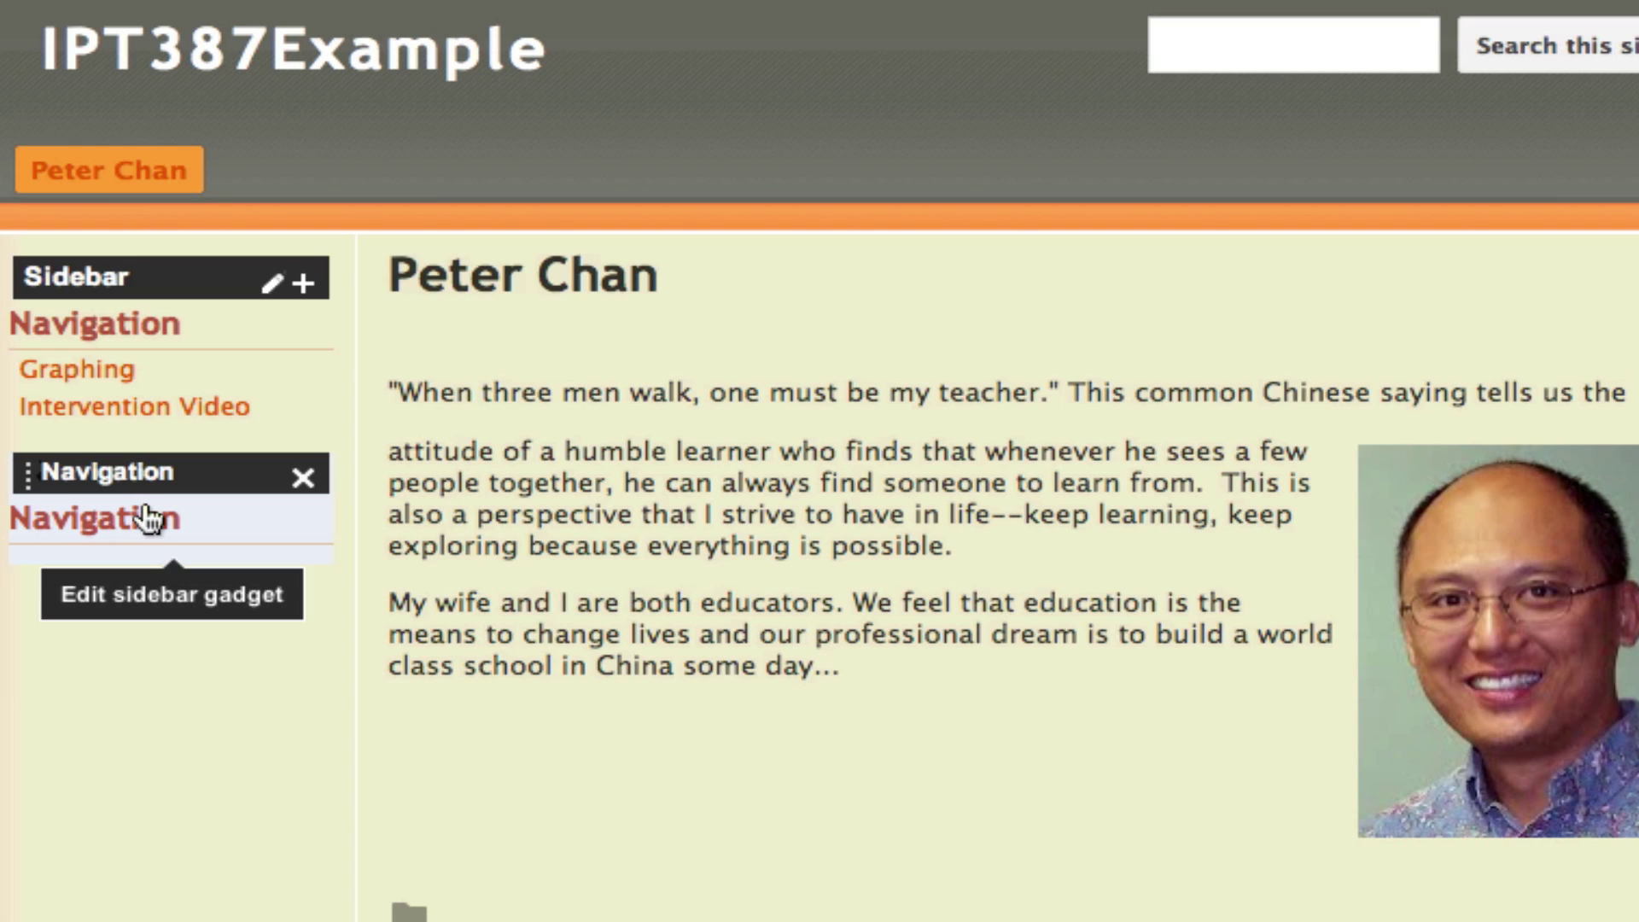
click(152, 517)
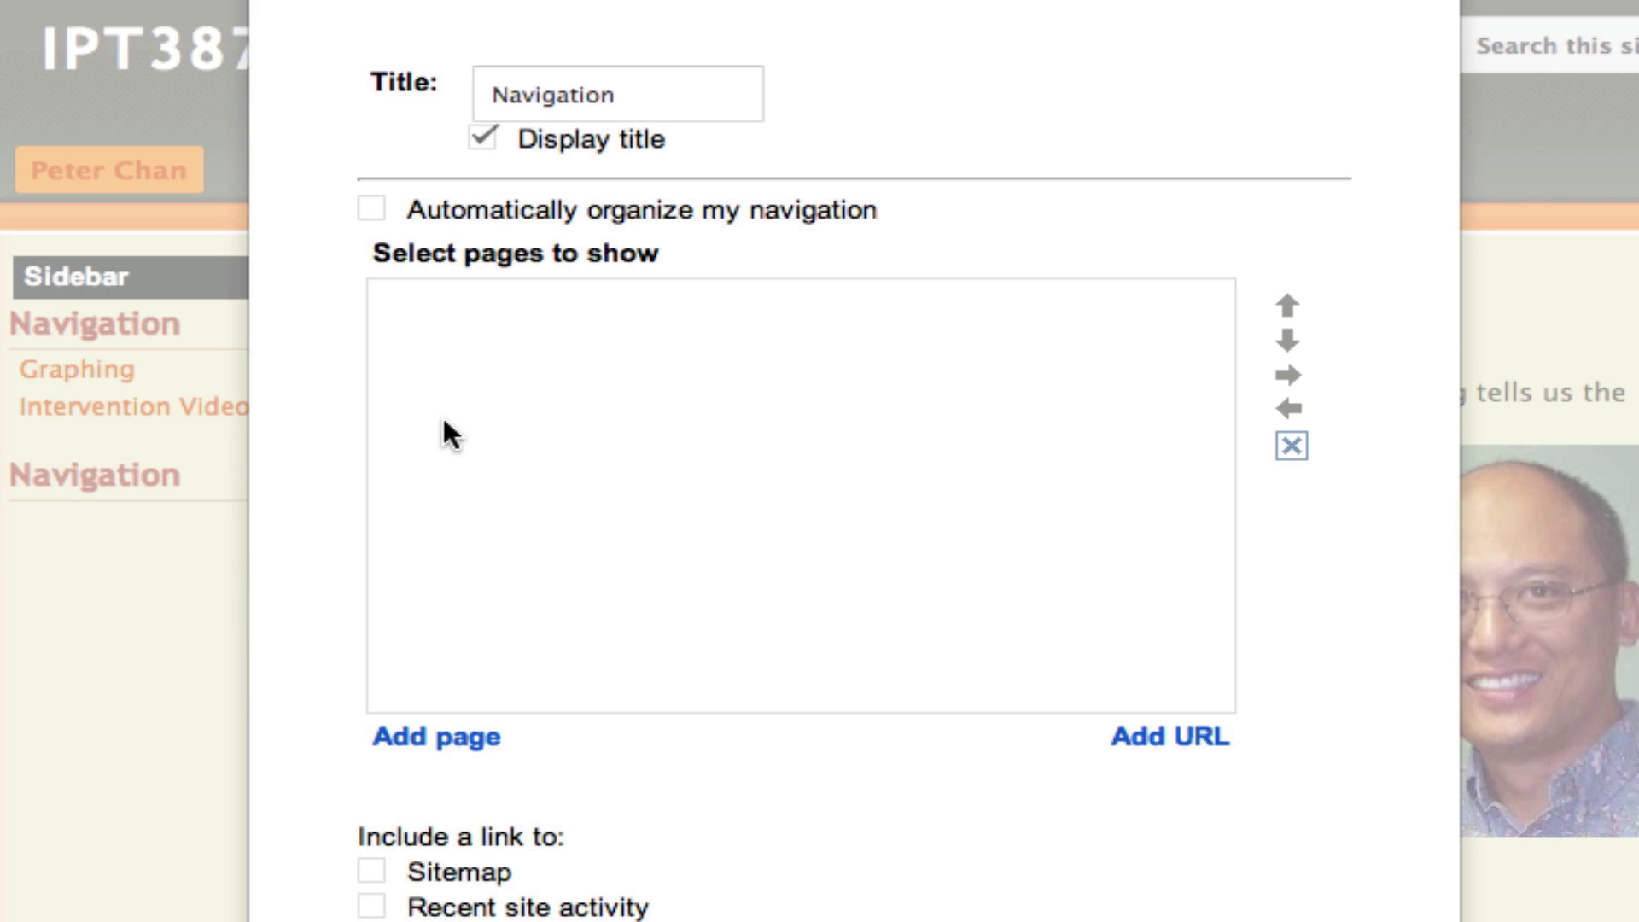
double_click(681, 101)
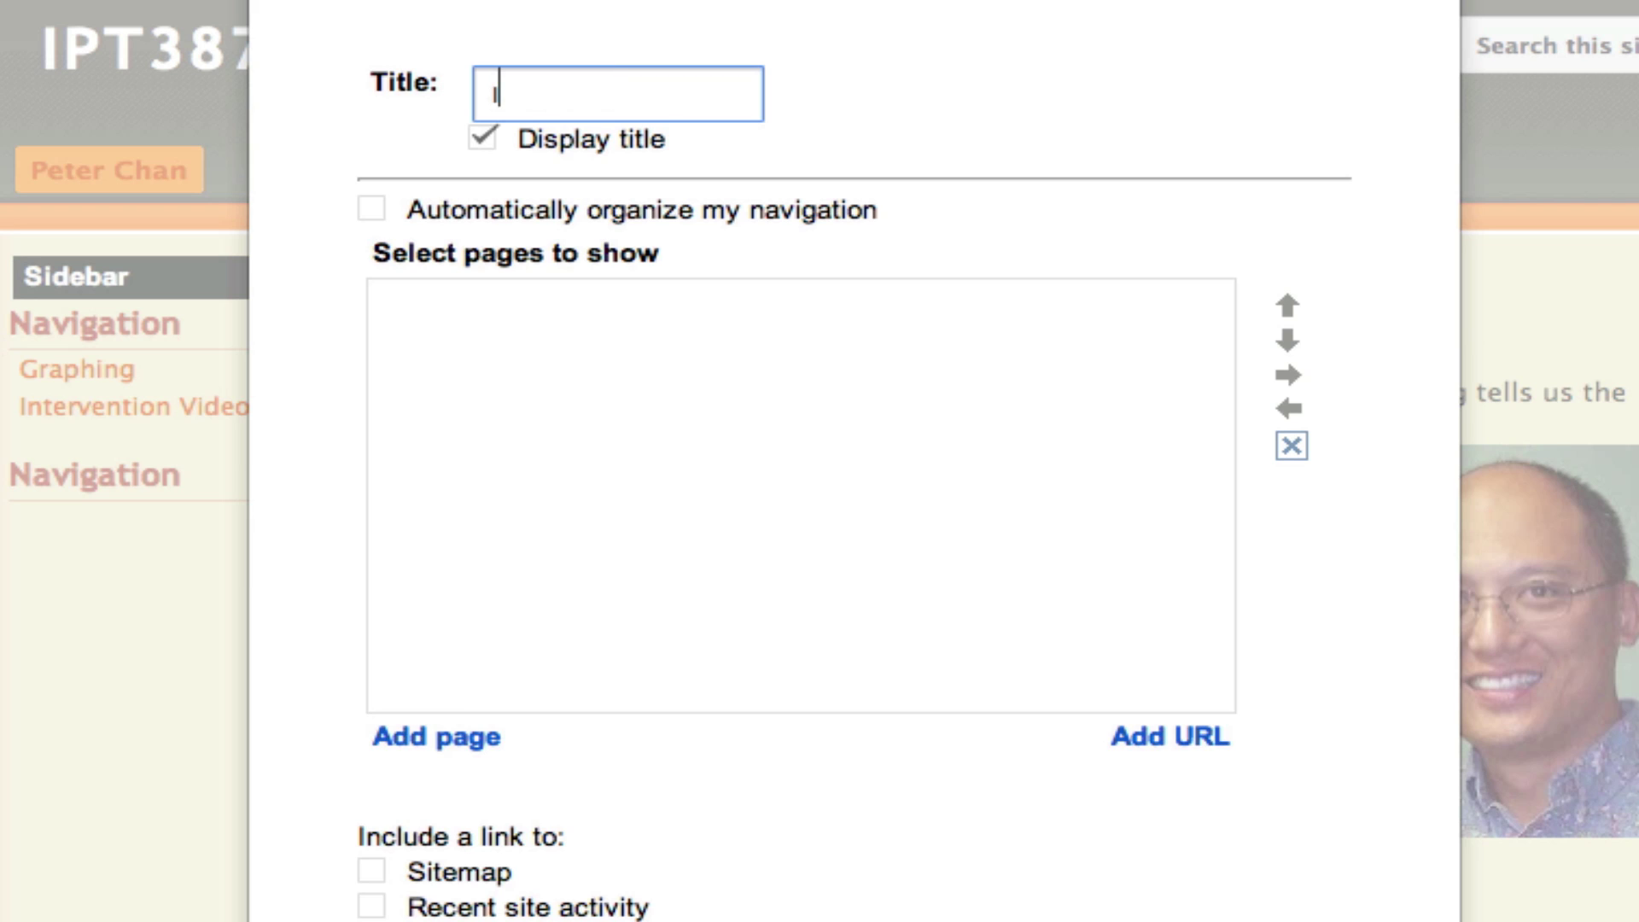
text(PT387 Course Links)
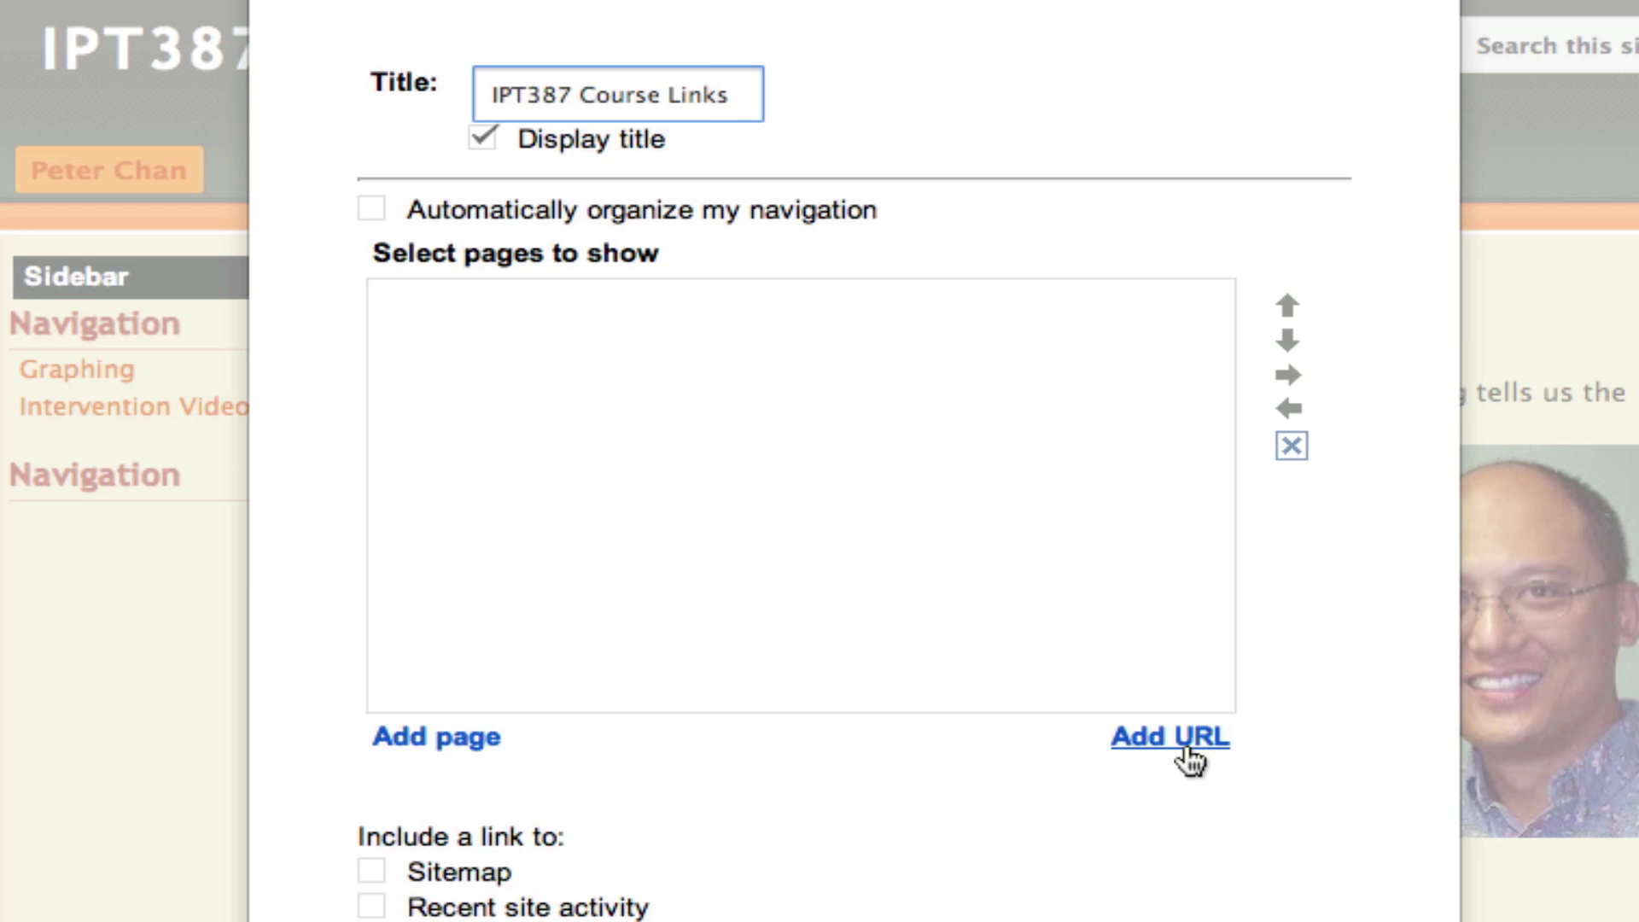
Start a new URL link with 'Course Homepage' as its display text
click(1189, 756)
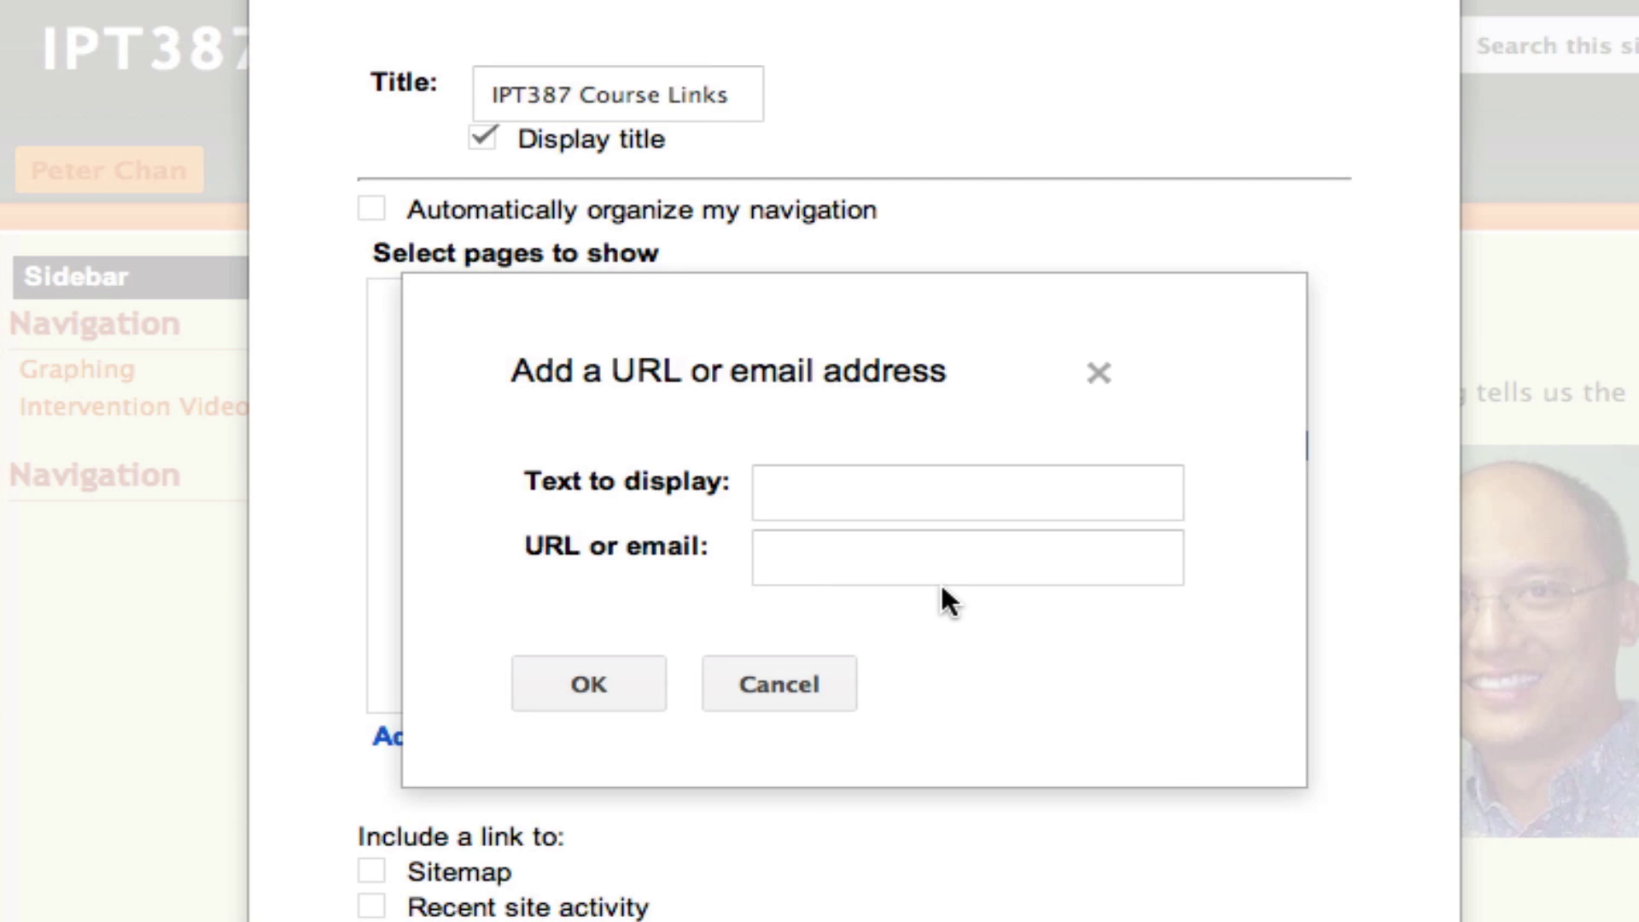
click(800, 488)
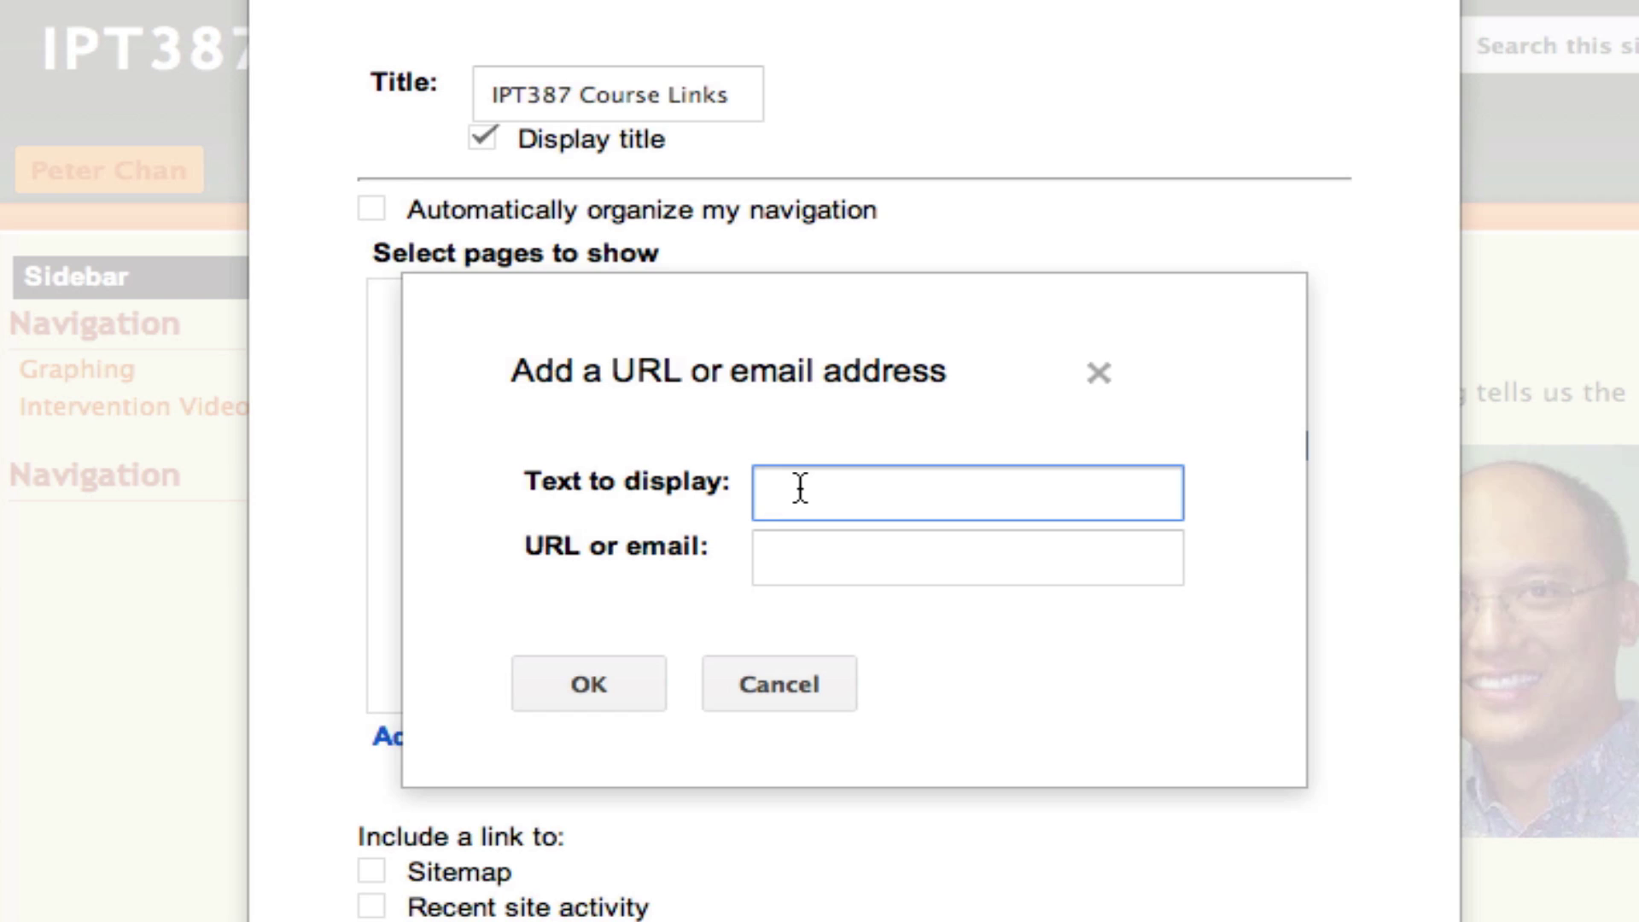
text(Course Home)
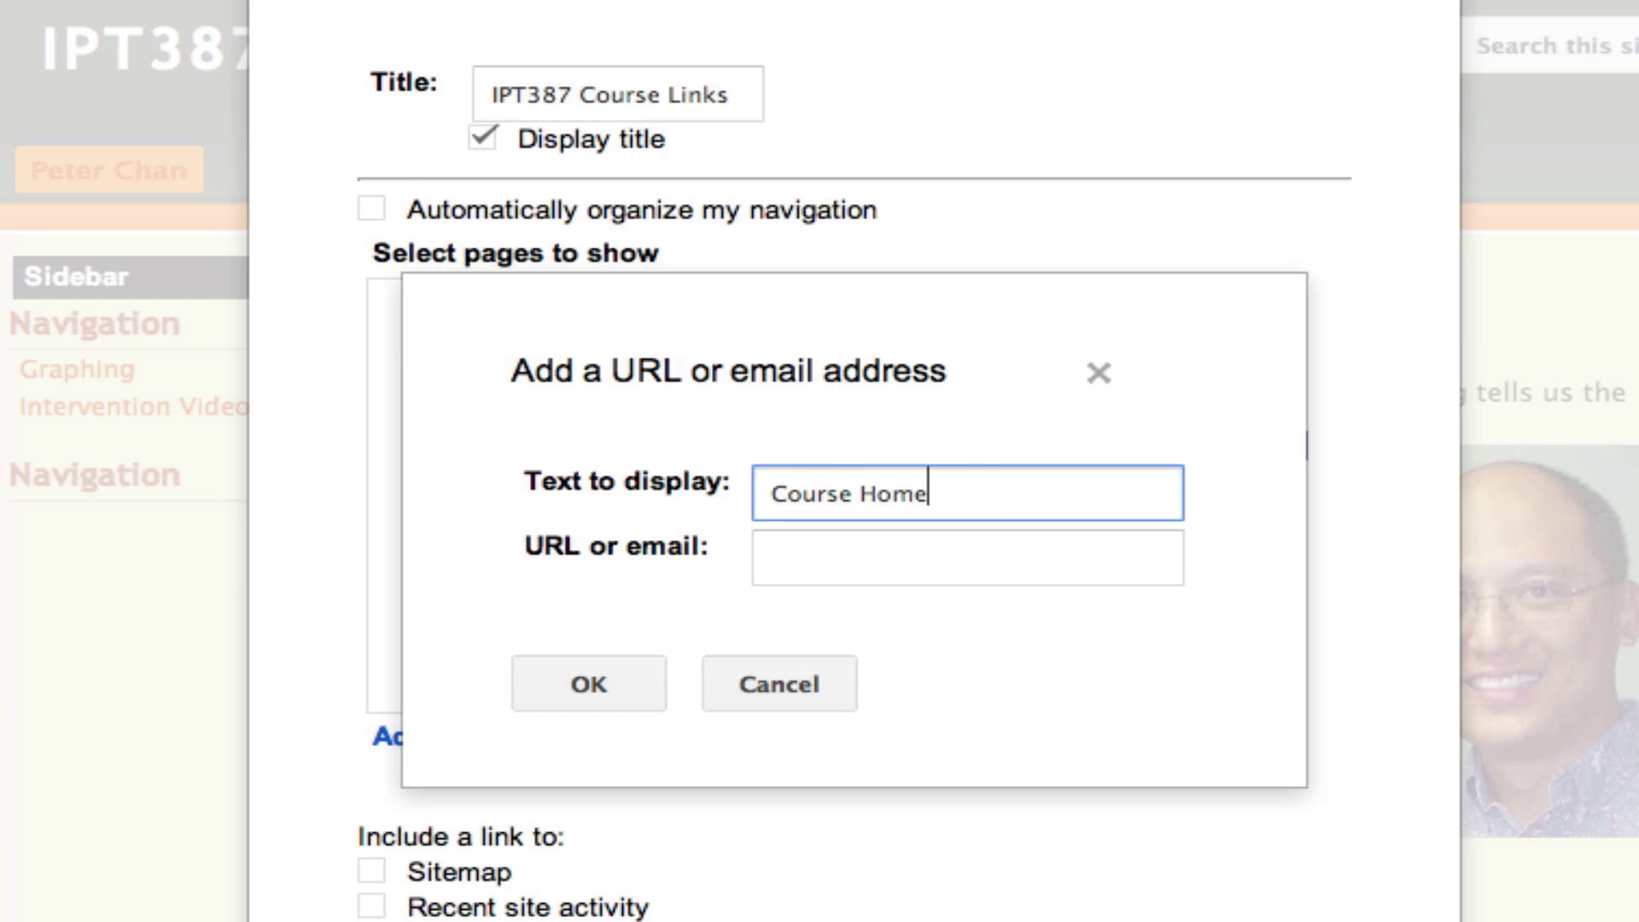
text(page)
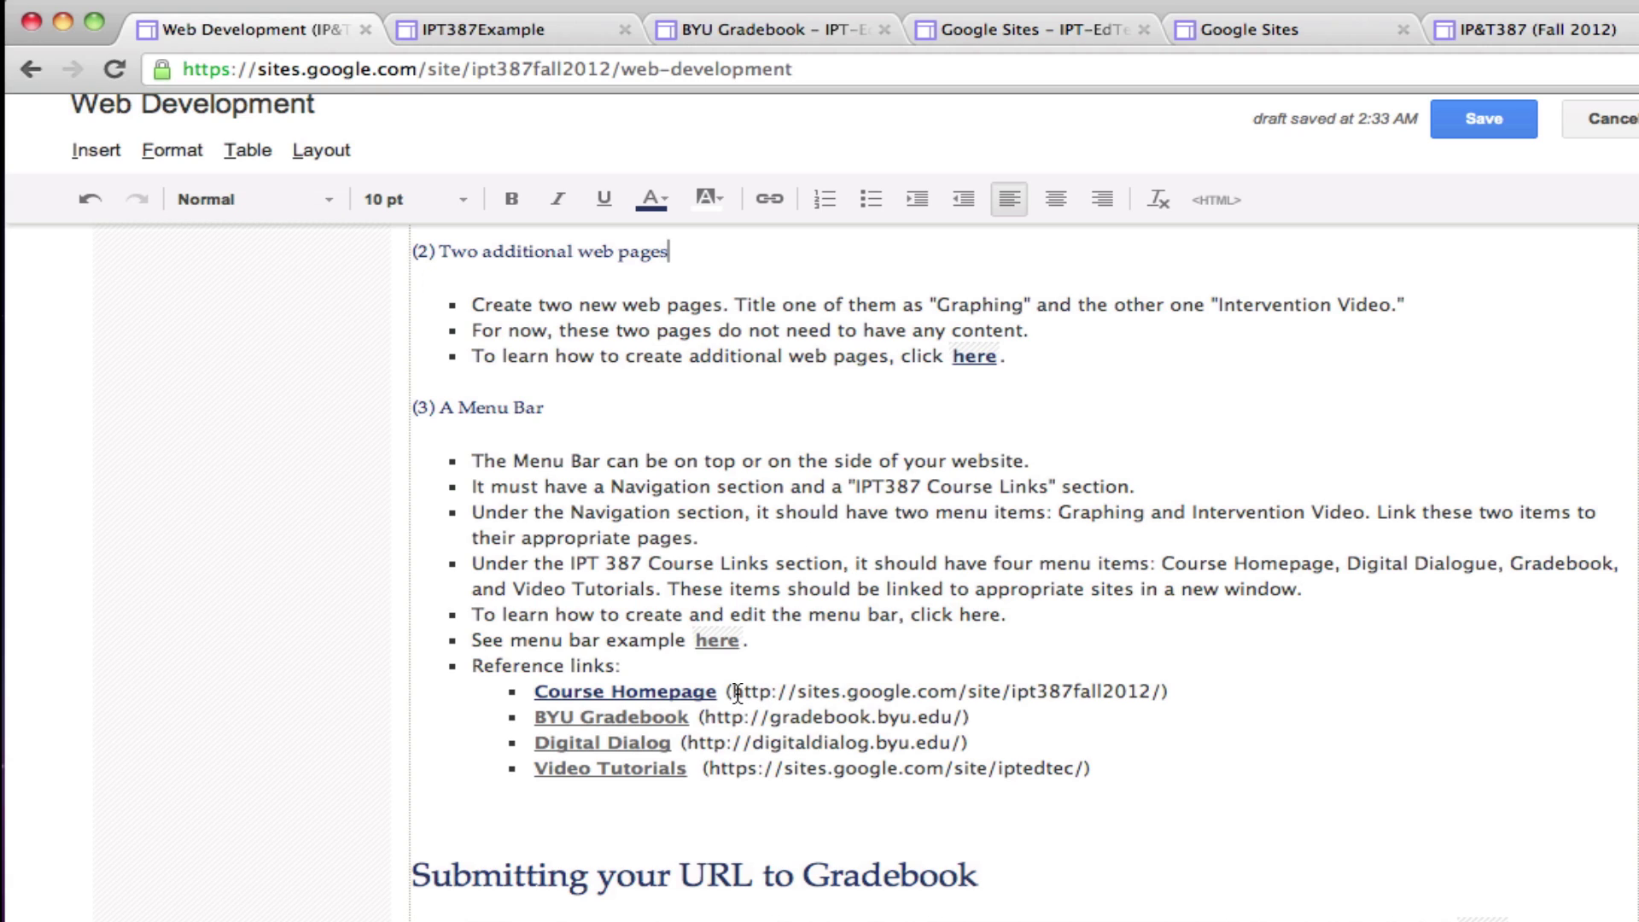
drag(732, 692, 1157, 700)
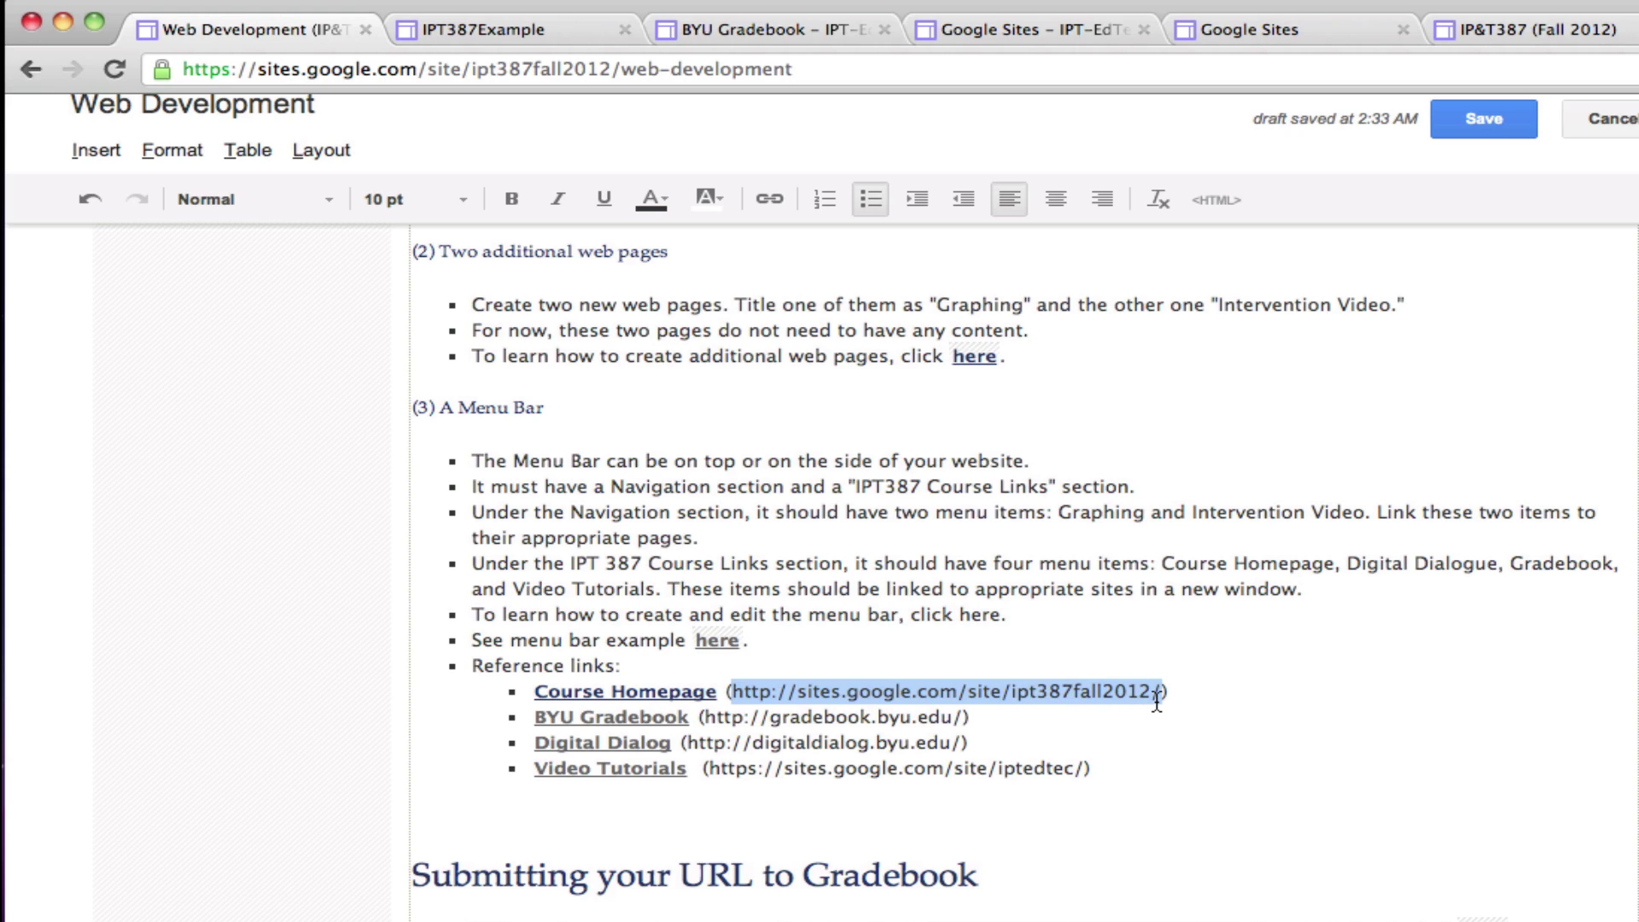
click(281, 2)
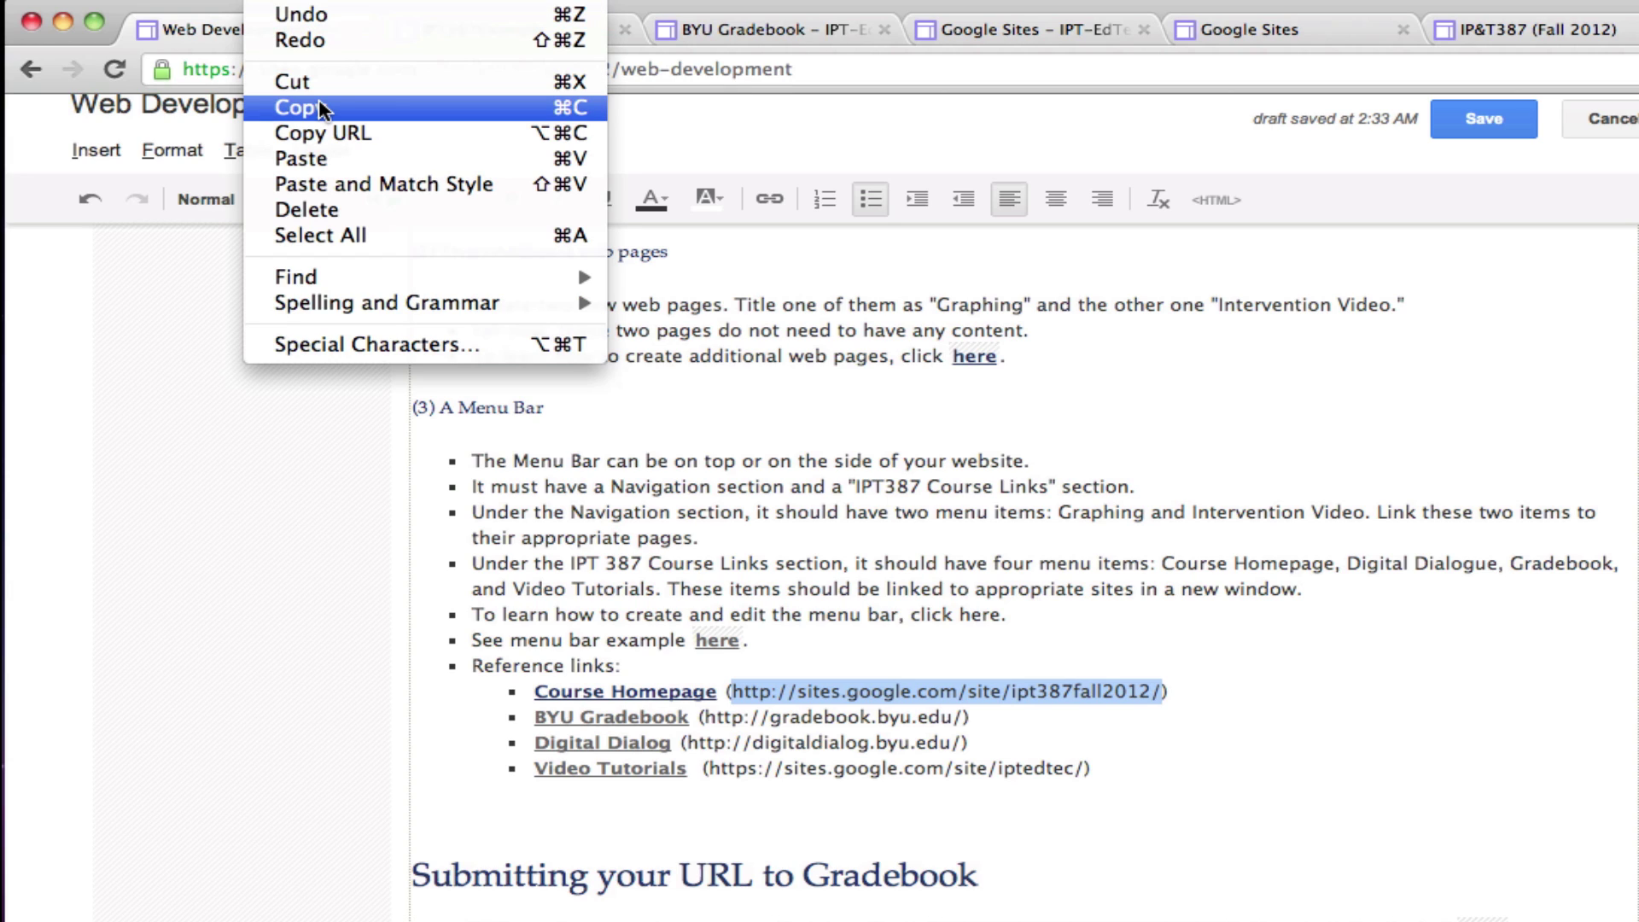
click(575, 111)
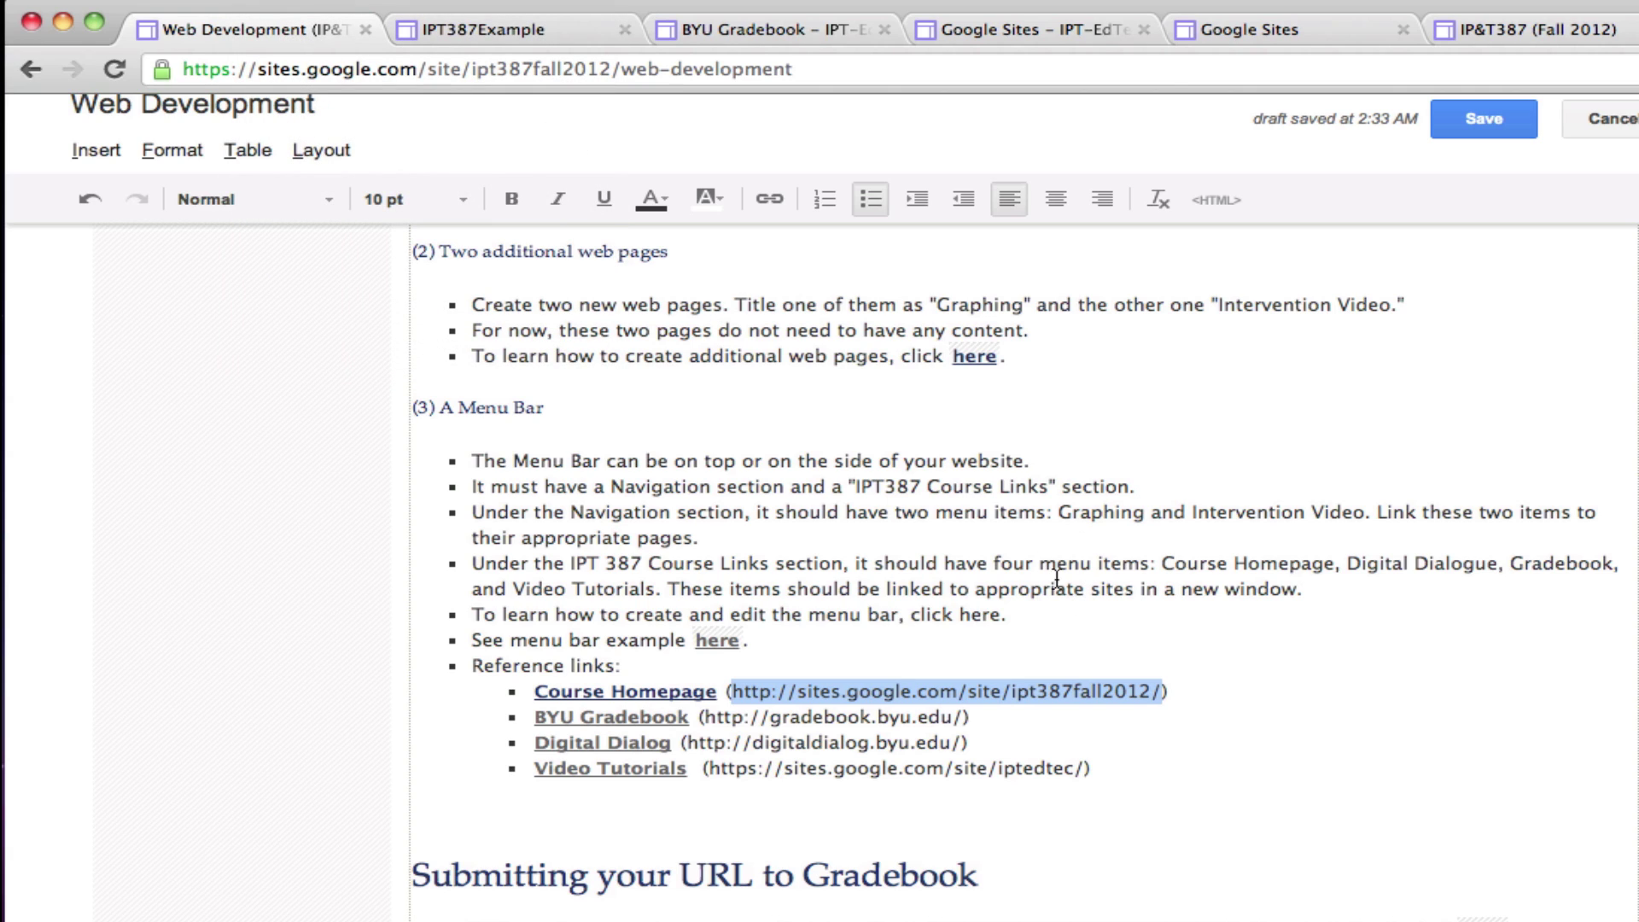
click(502, 23)
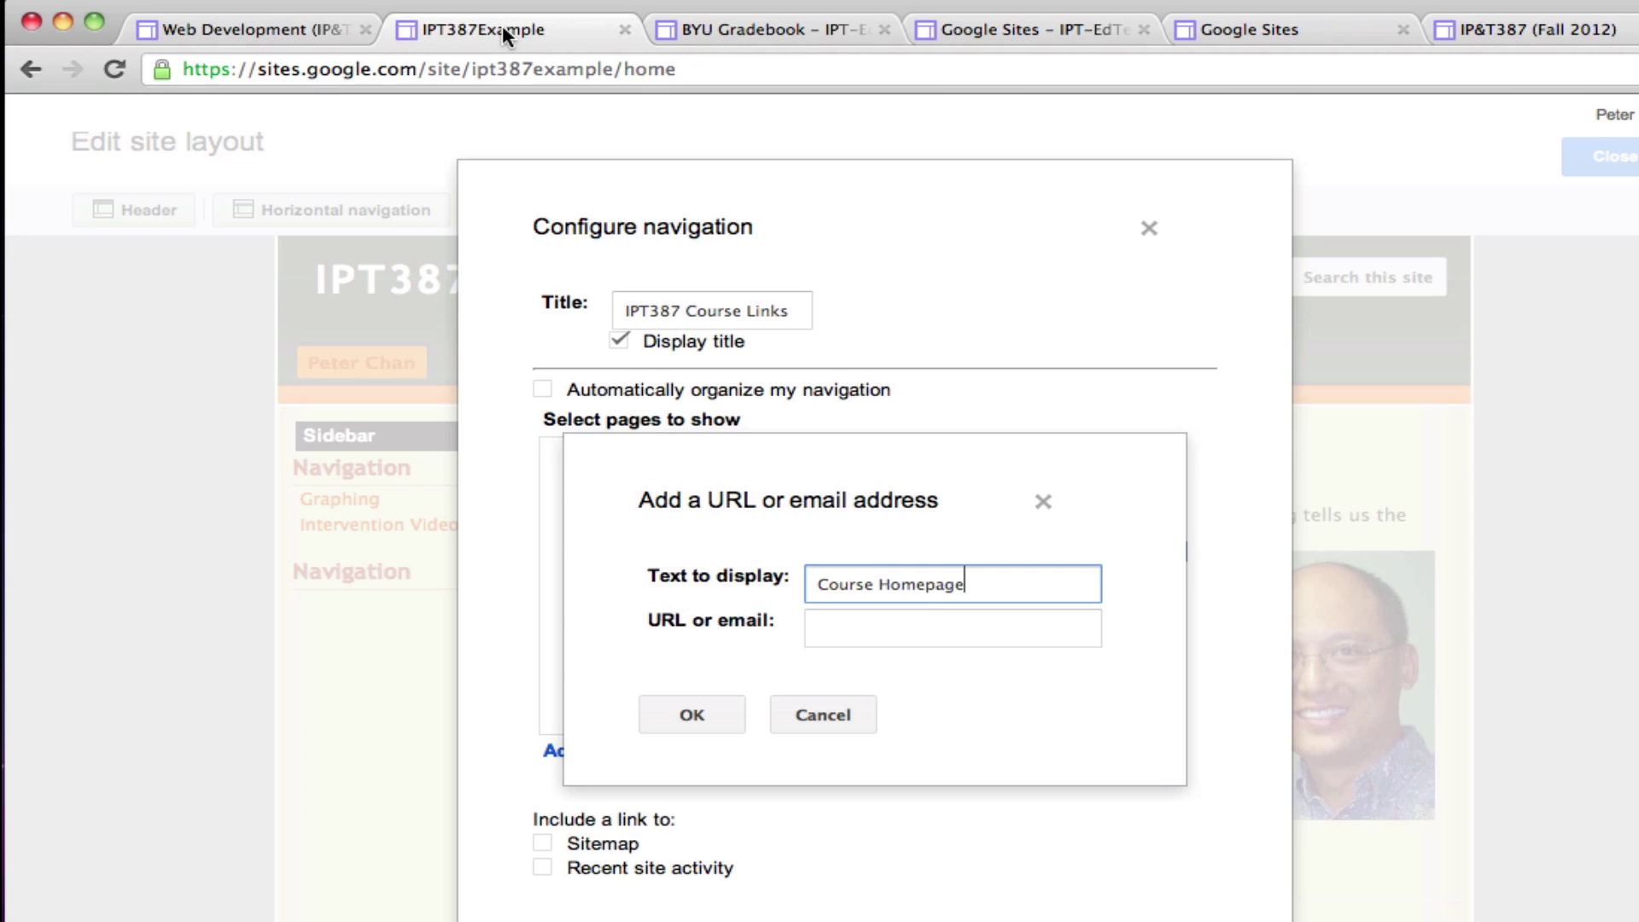
click(865, 631)
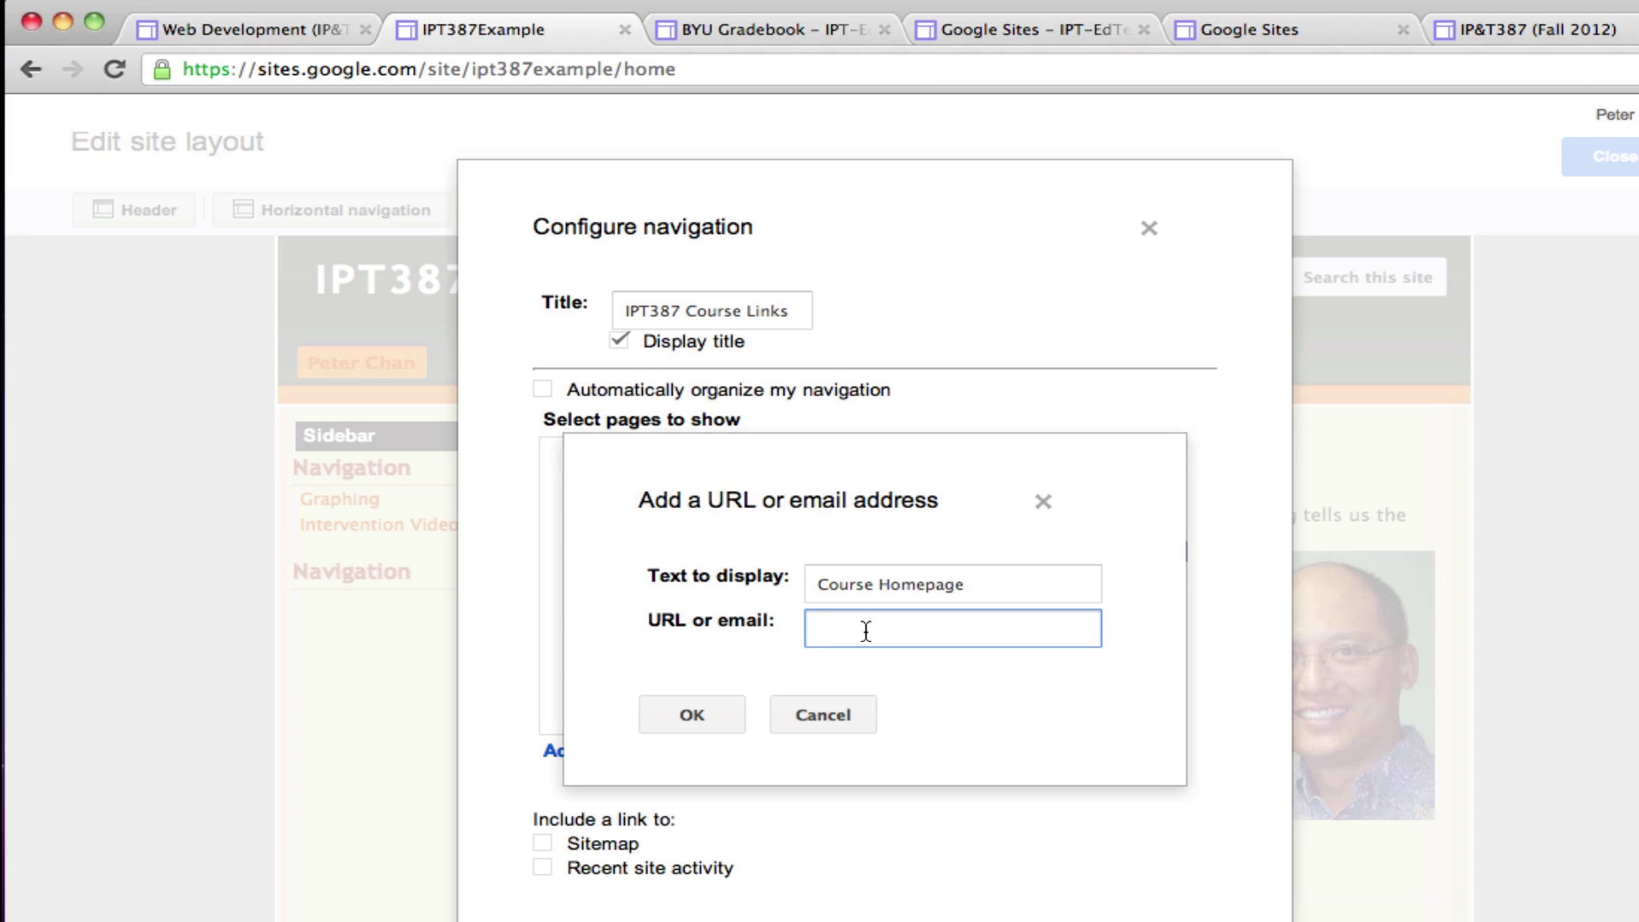
key(super+v)
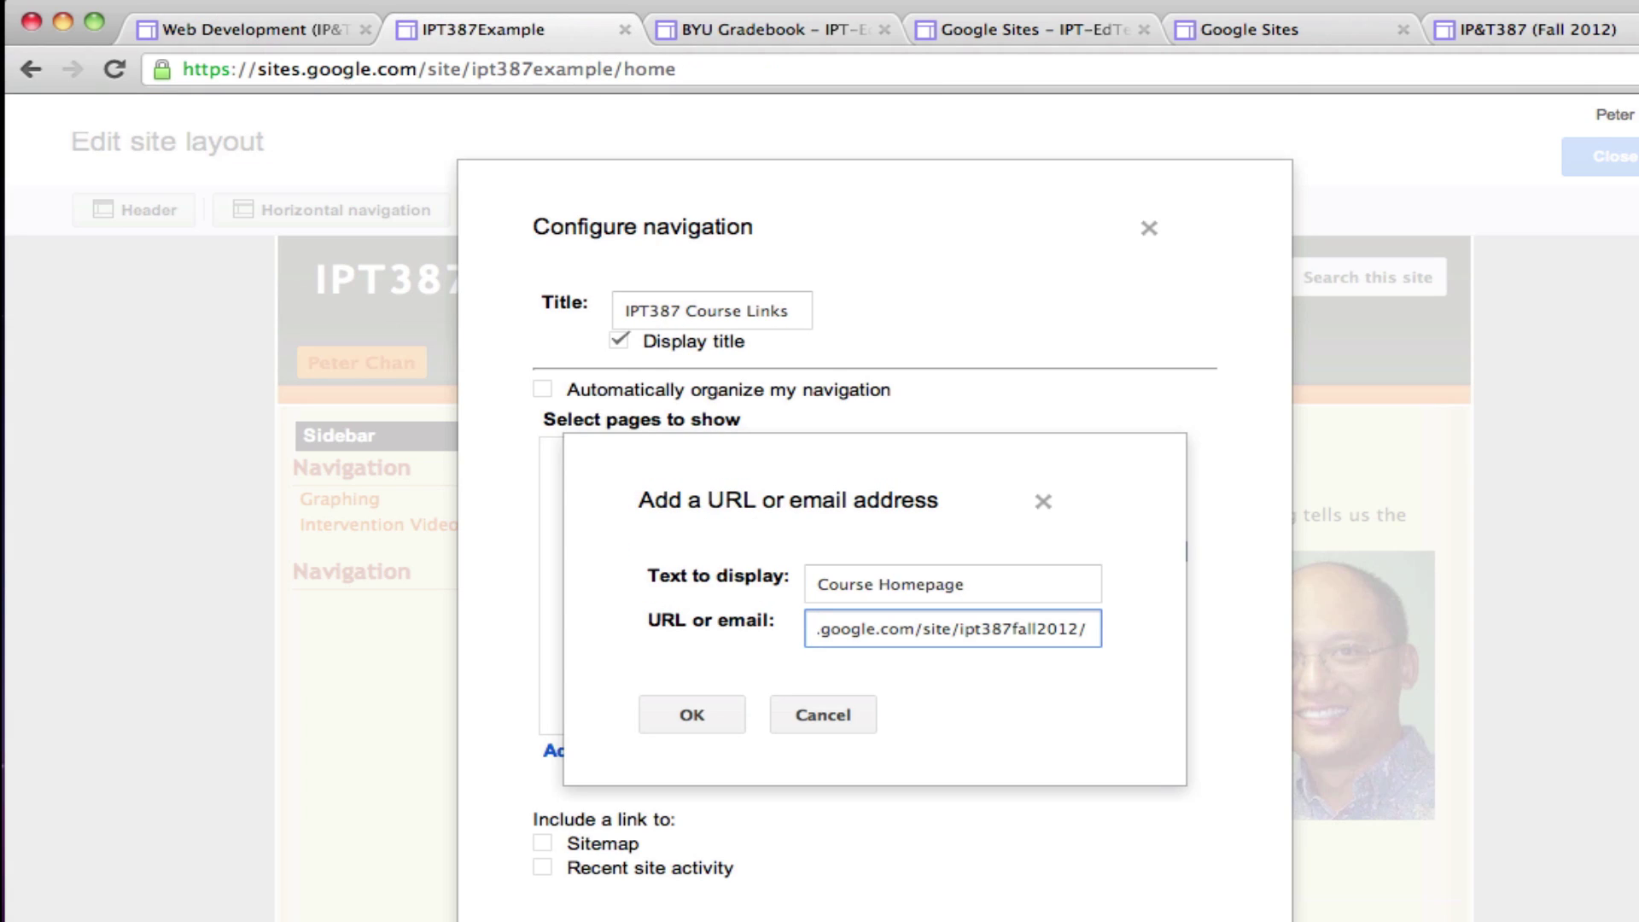
click(696, 714)
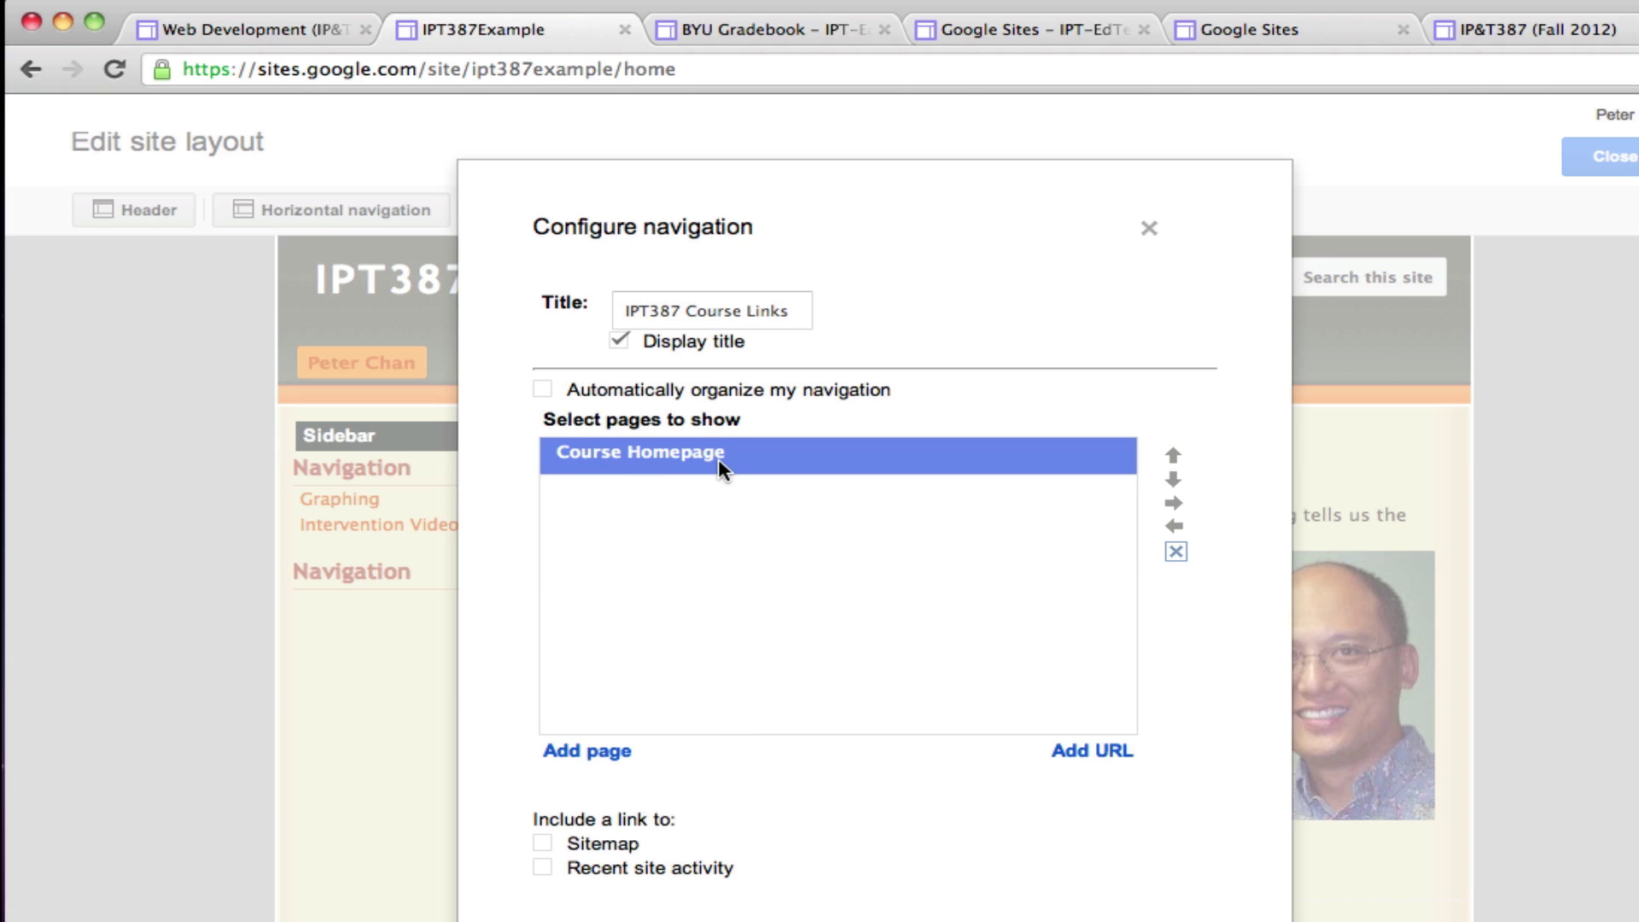
Start another URL link with 'Digital Dialogue' as its display text
click(1091, 755)
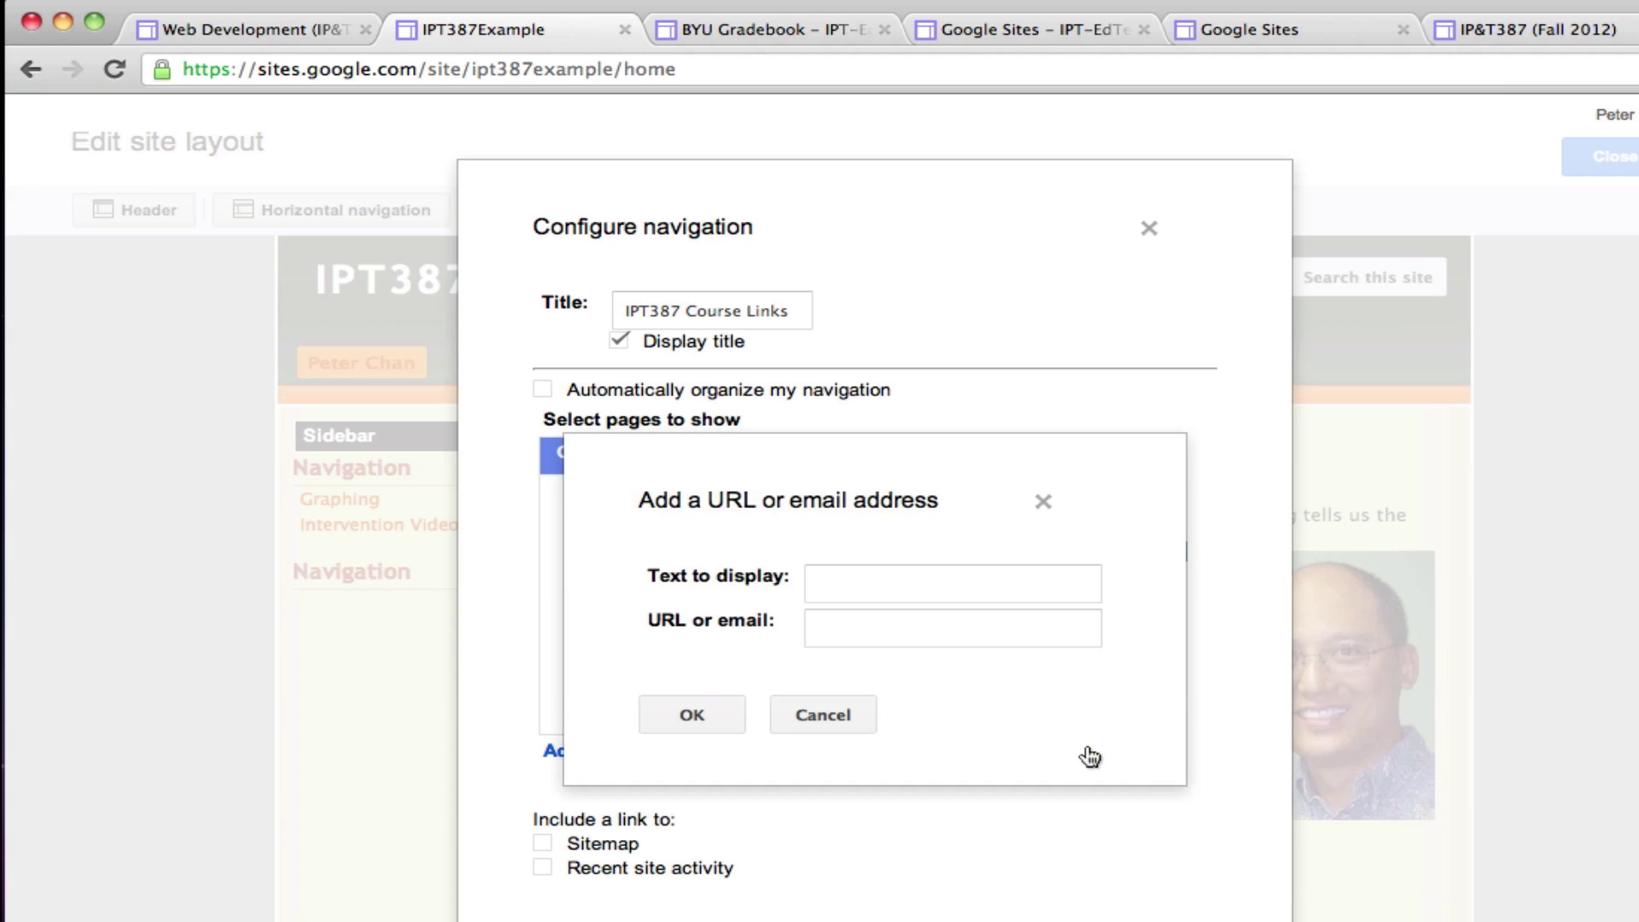
click(834, 574)
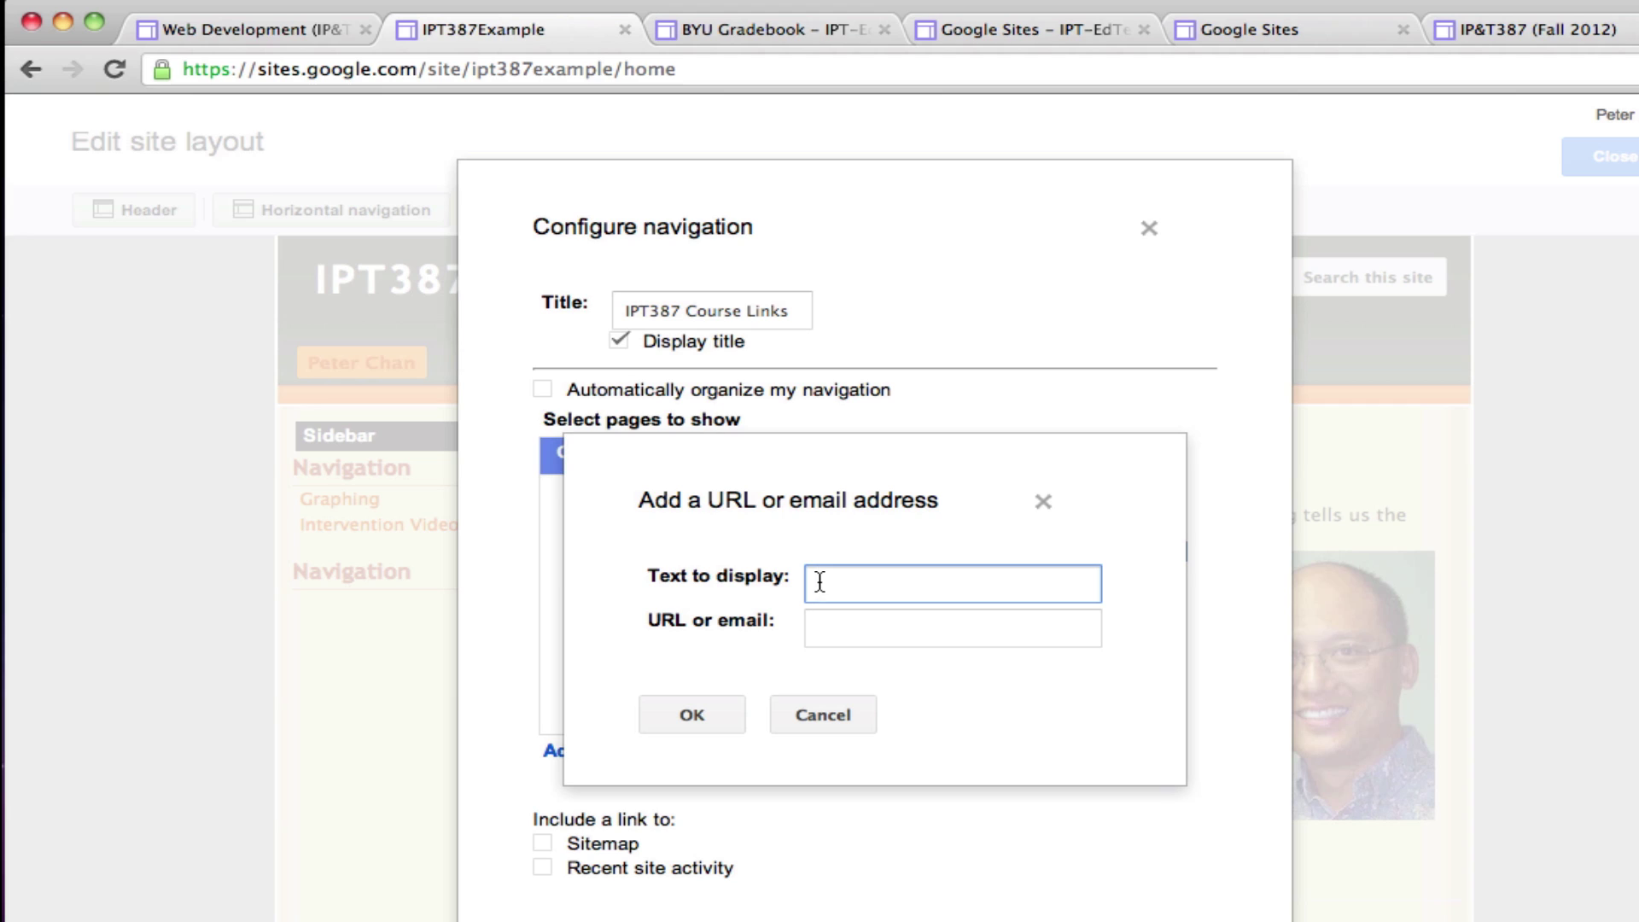
text(Digital Dialouge)
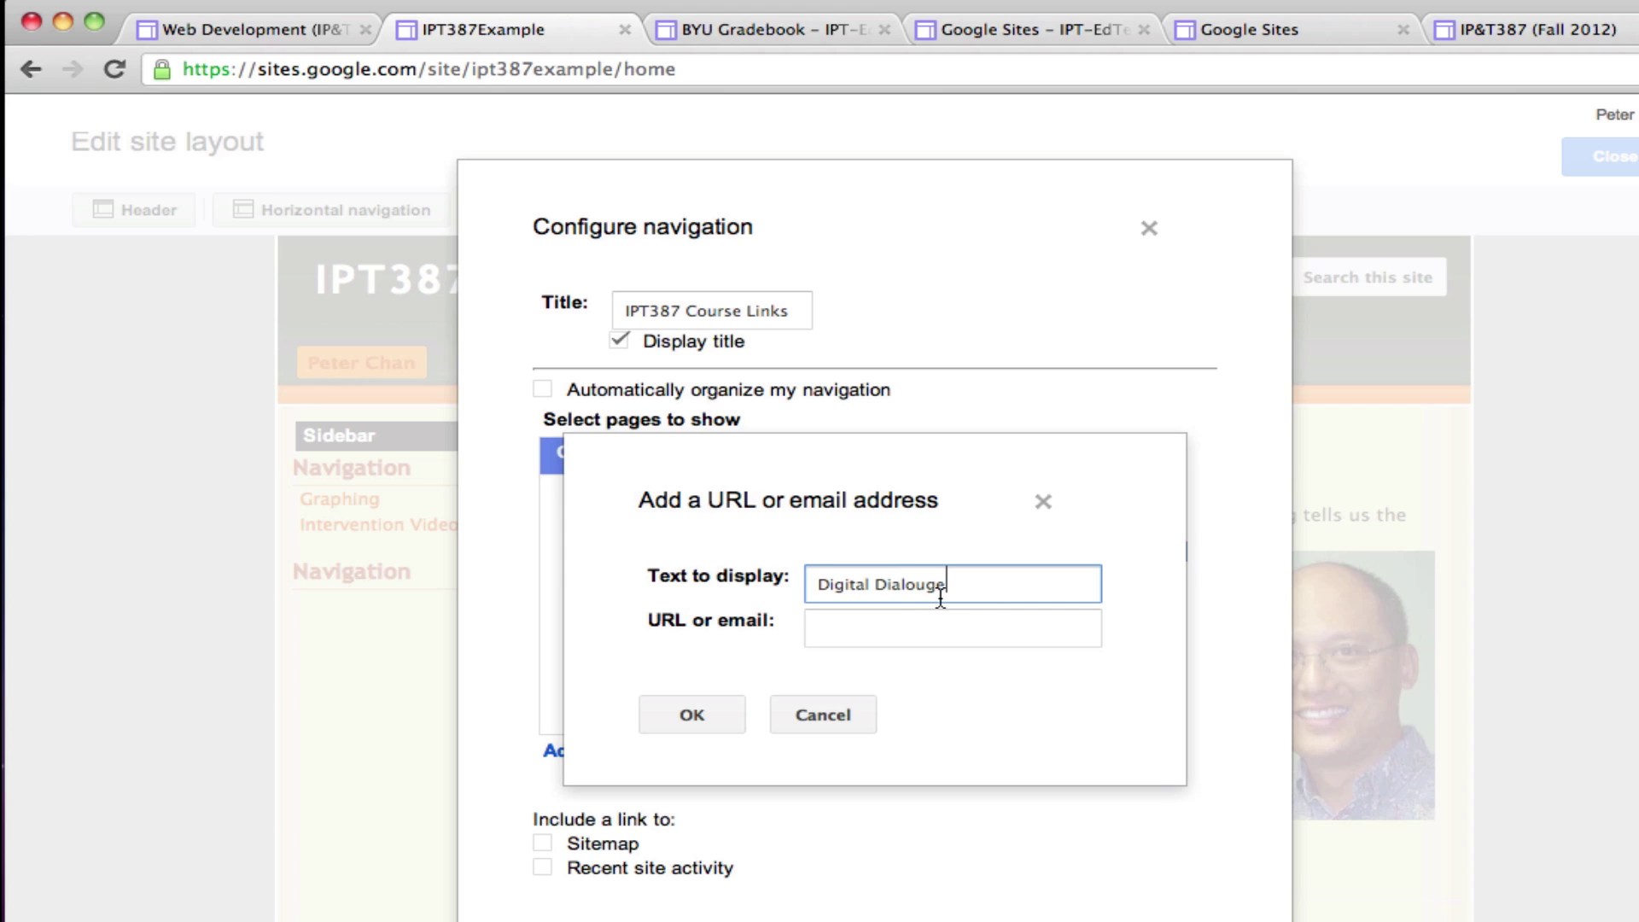
key(BackSpace)
key(BackSpace)
key(BackSpace)
text(gue)
click(932, 626)
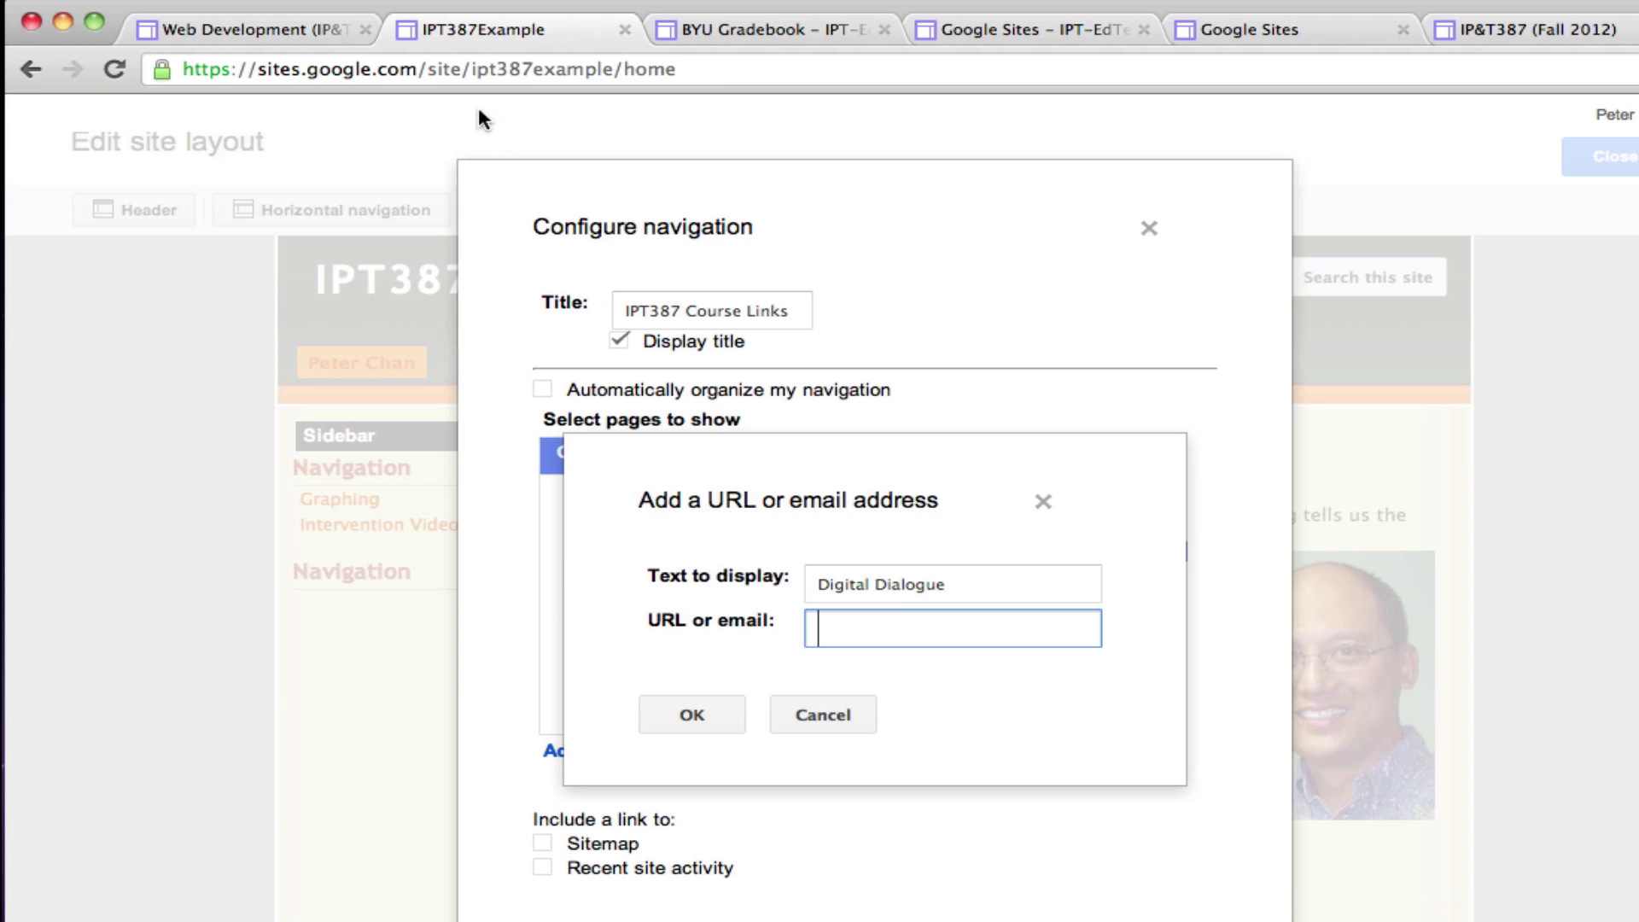
click(217, 23)
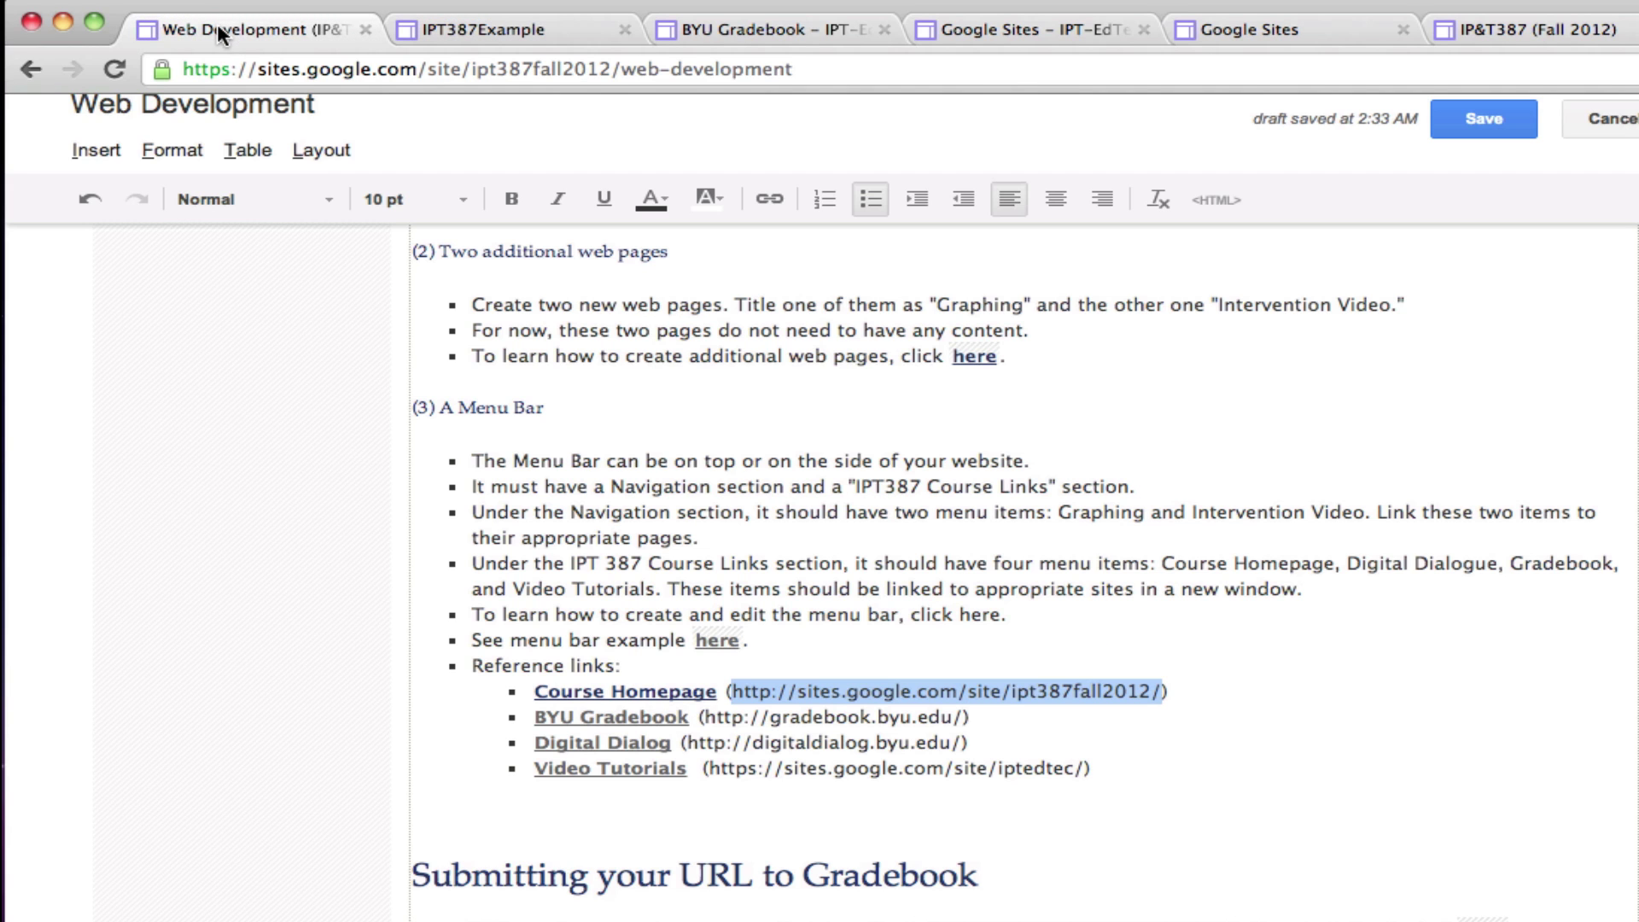
click(705, 718)
drag(708, 717, 964, 719)
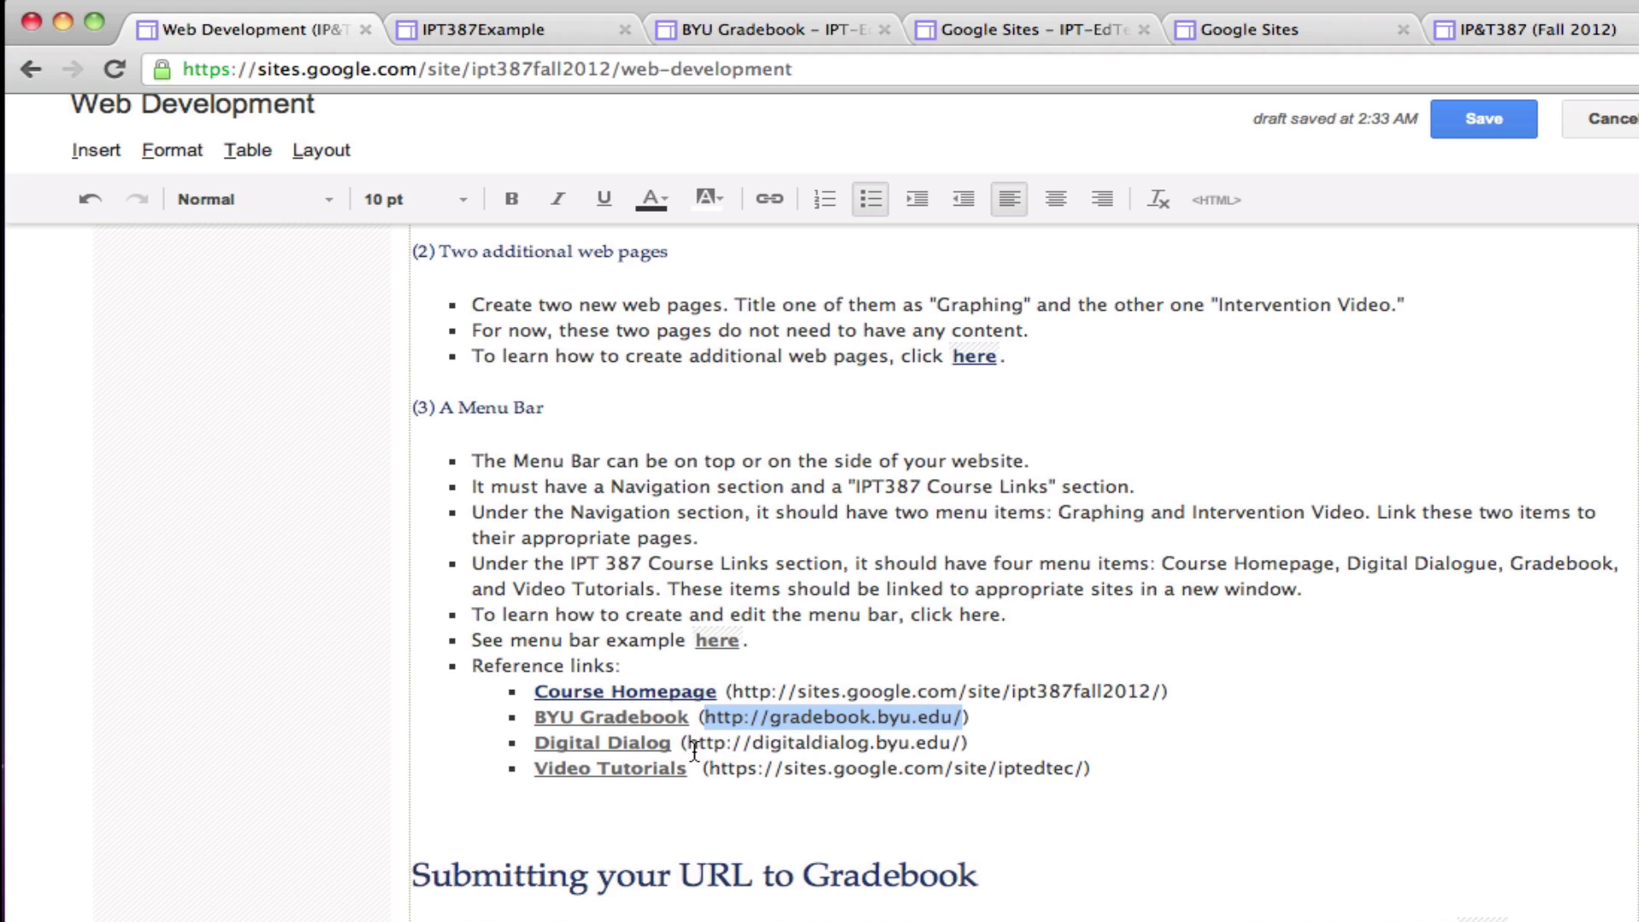
drag(688, 743, 961, 746)
key(super+c)
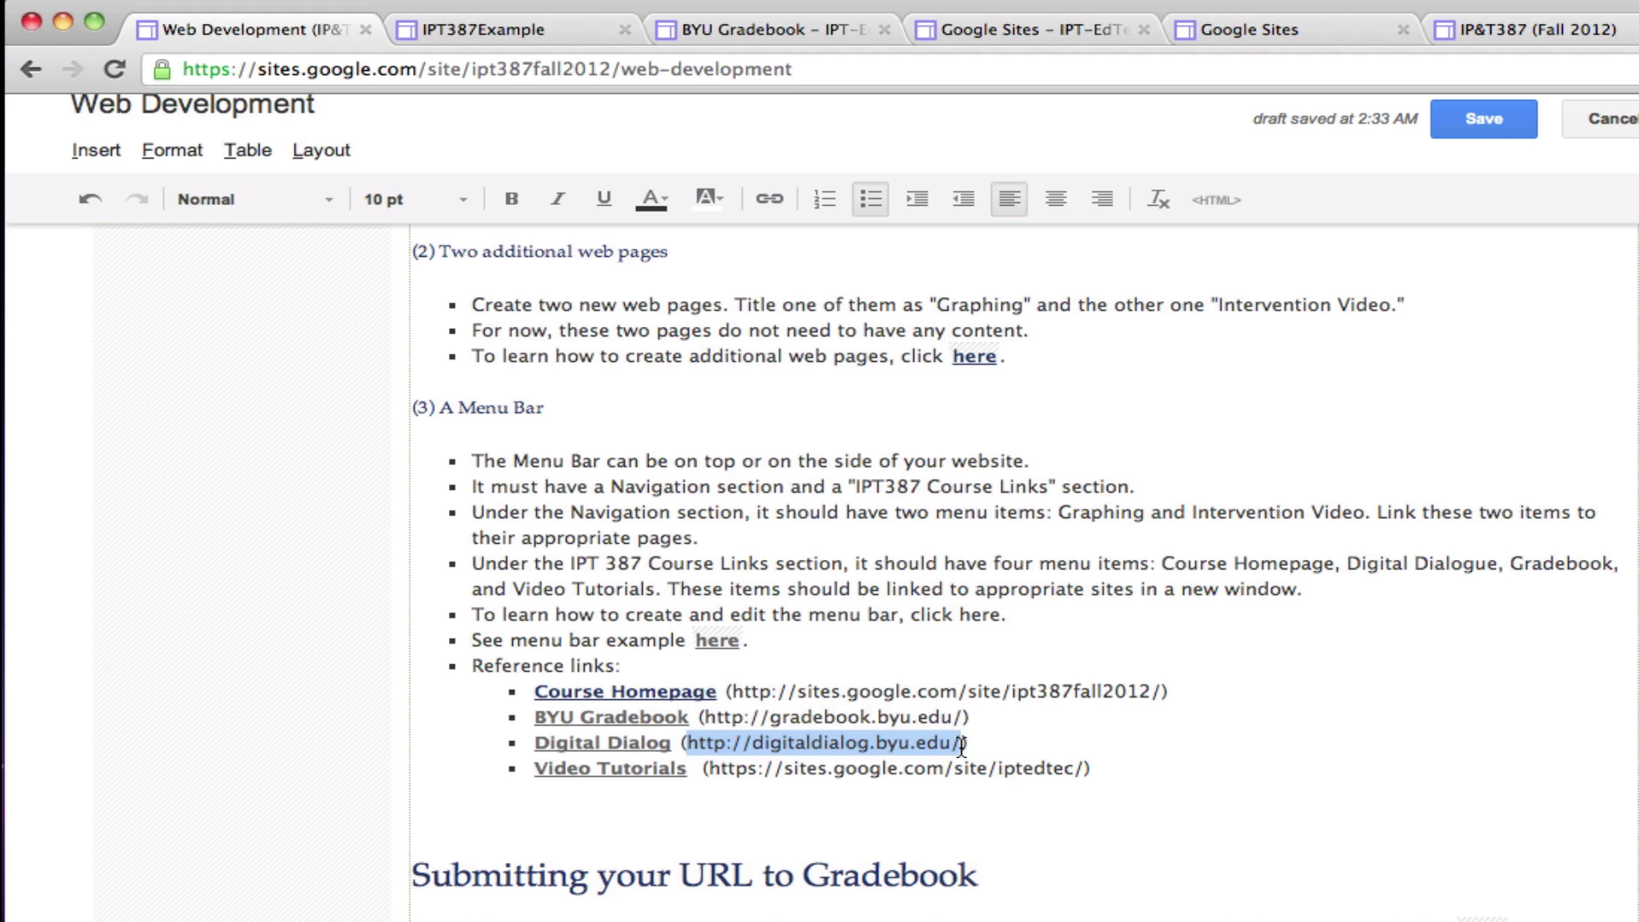
click(469, 29)
key(super+v)
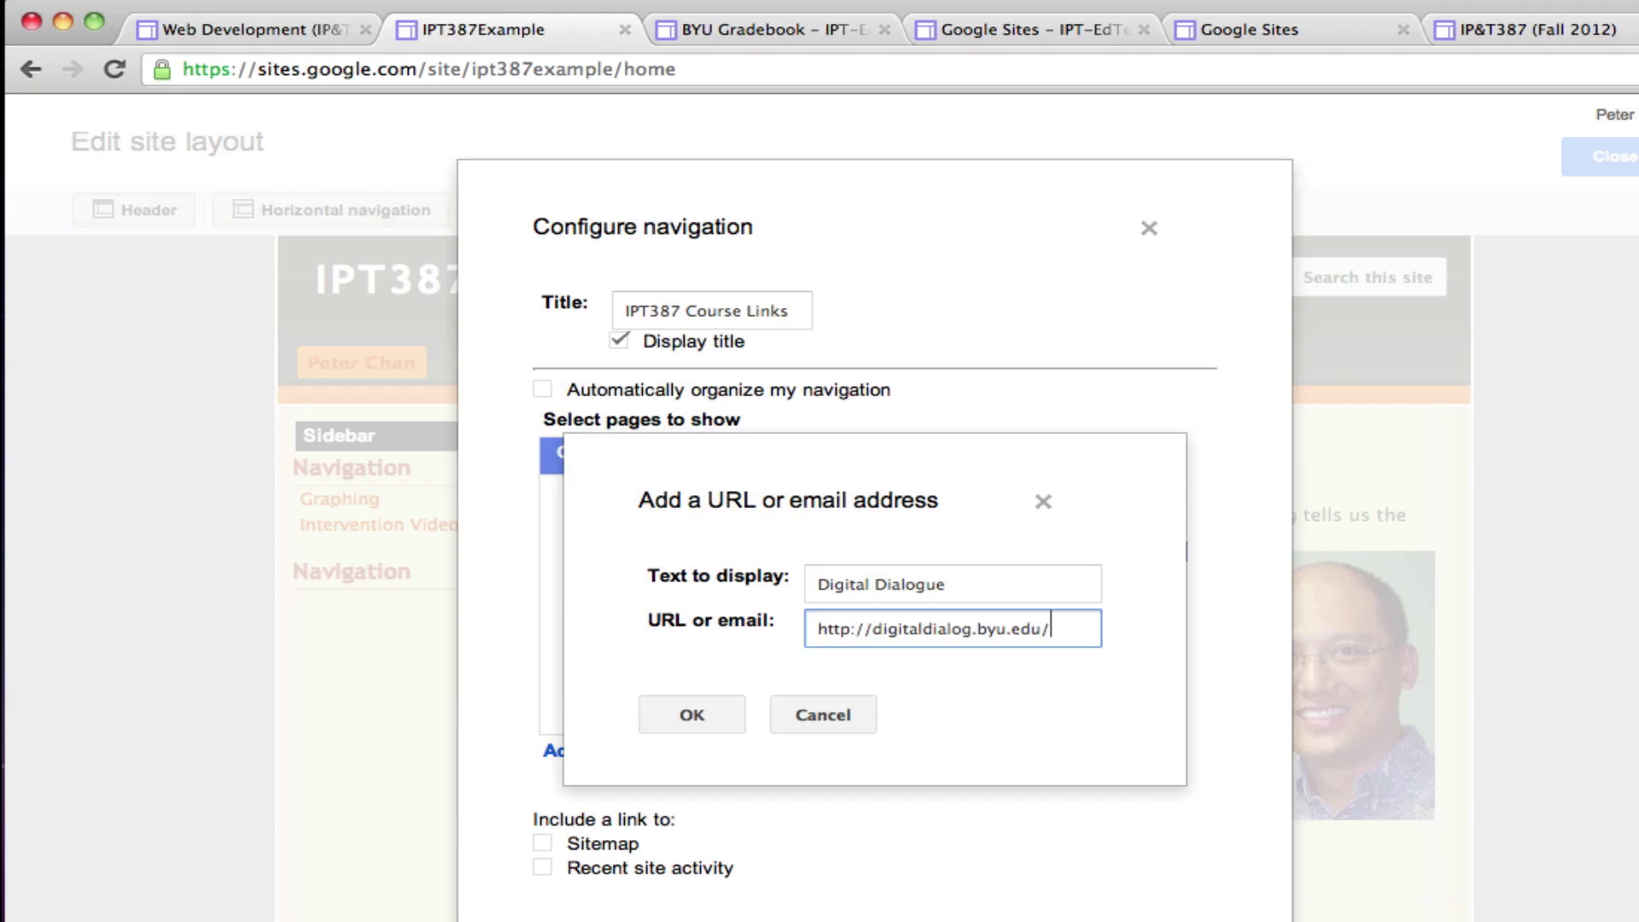
click(693, 717)
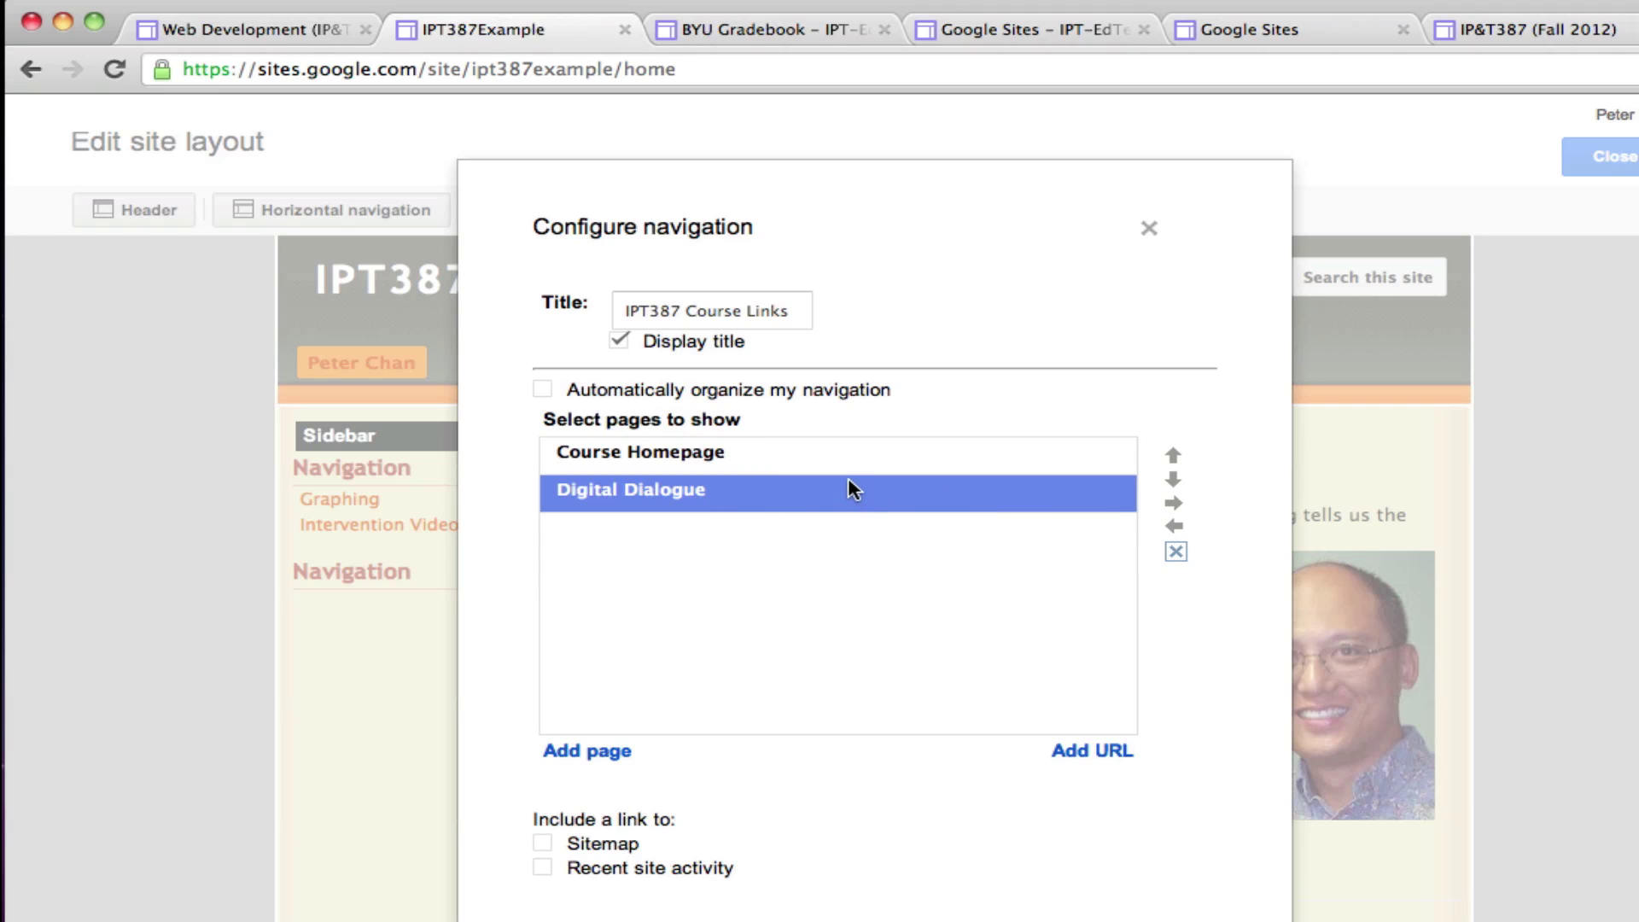
Move Digital Dialogue up and back down, keep Course Homepage first, and save the links menu
click(838, 452)
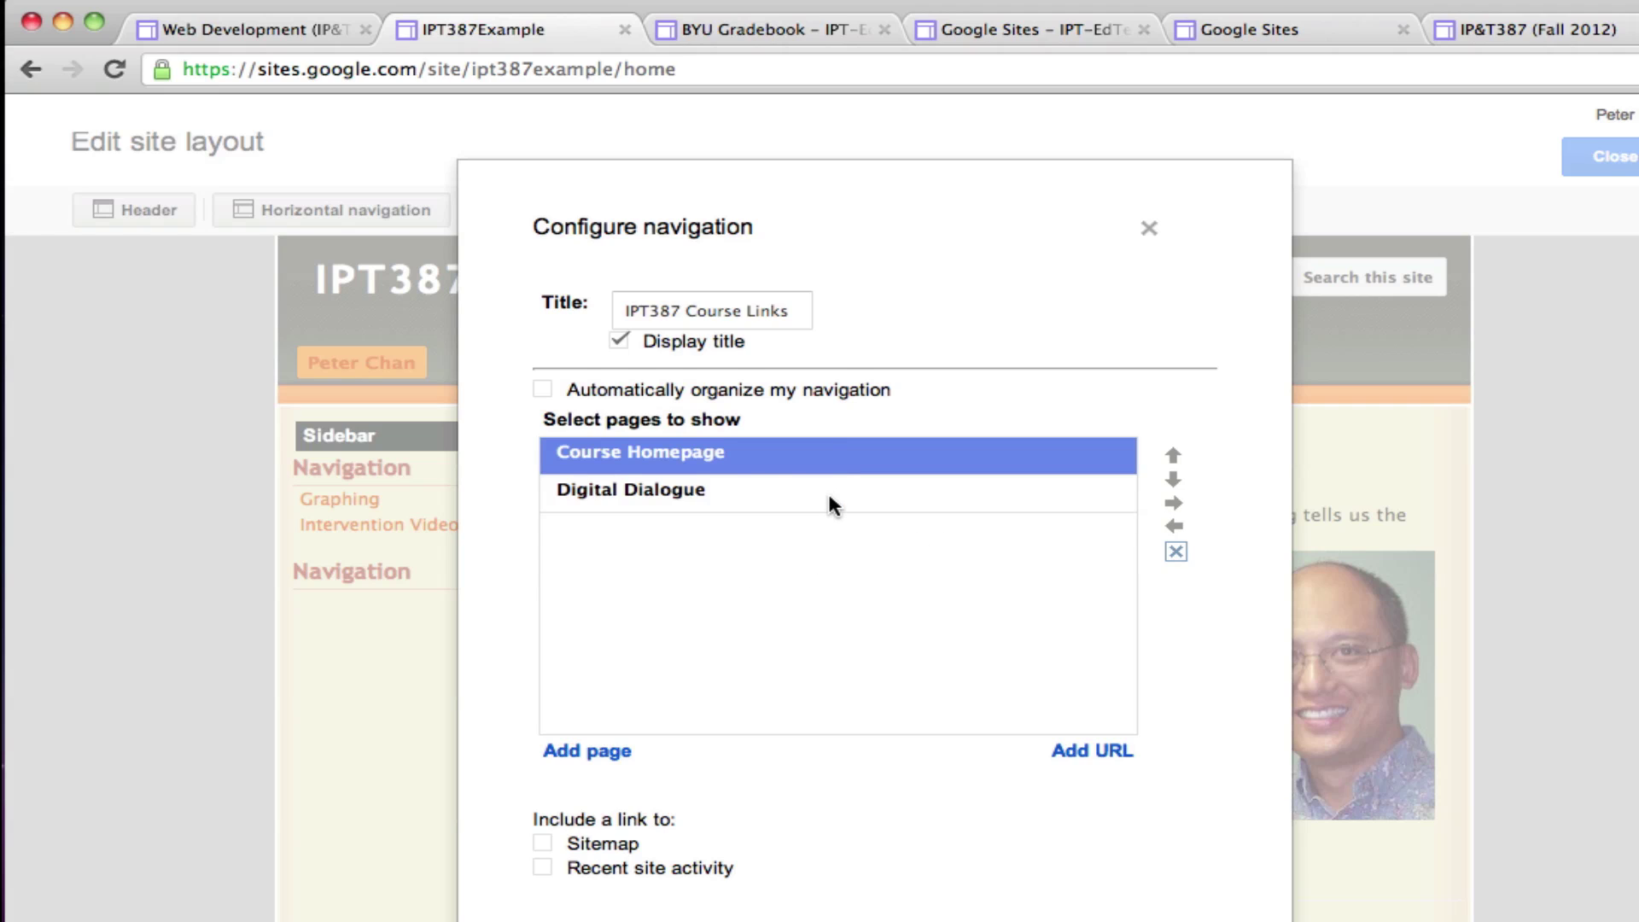
click(827, 490)
click(822, 465)
click(822, 492)
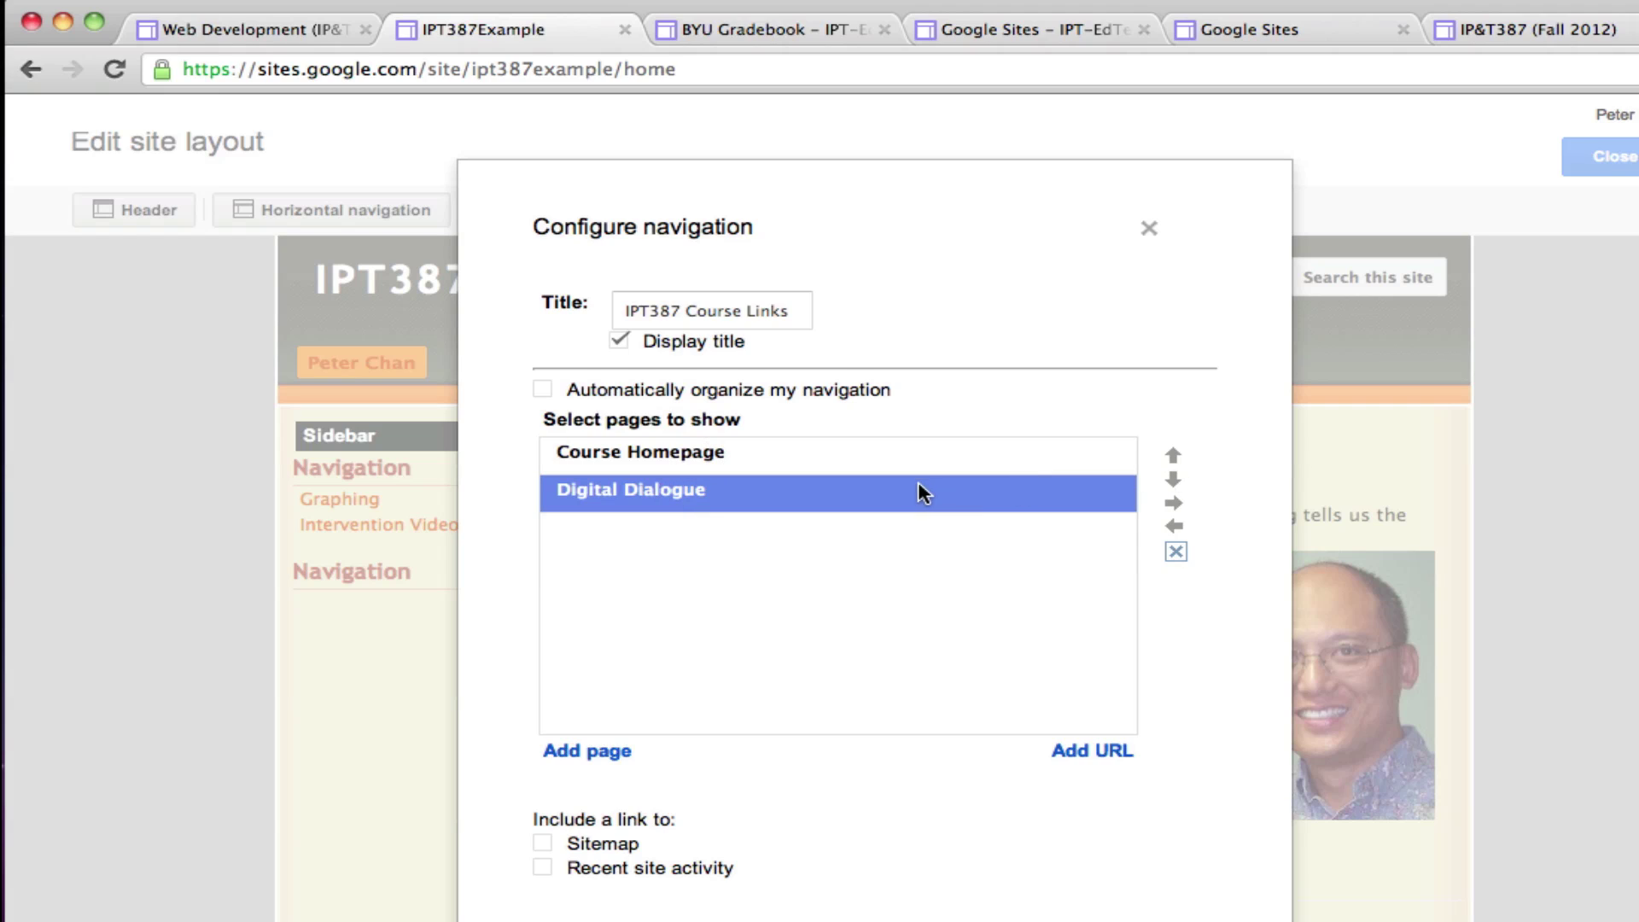
click(1175, 458)
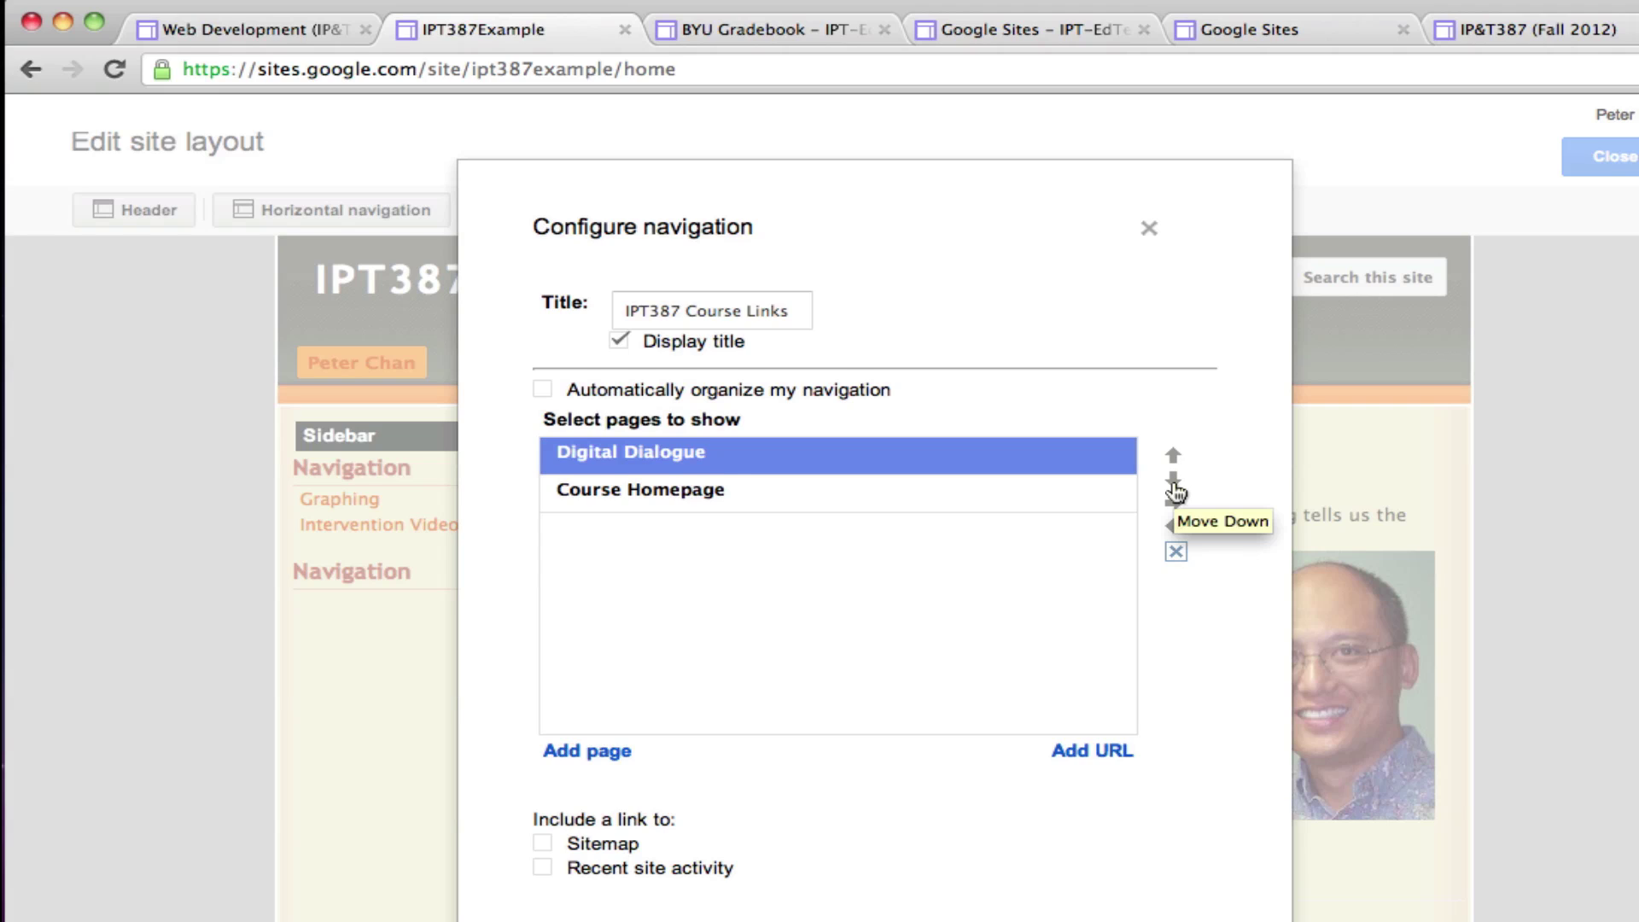
click(1175, 483)
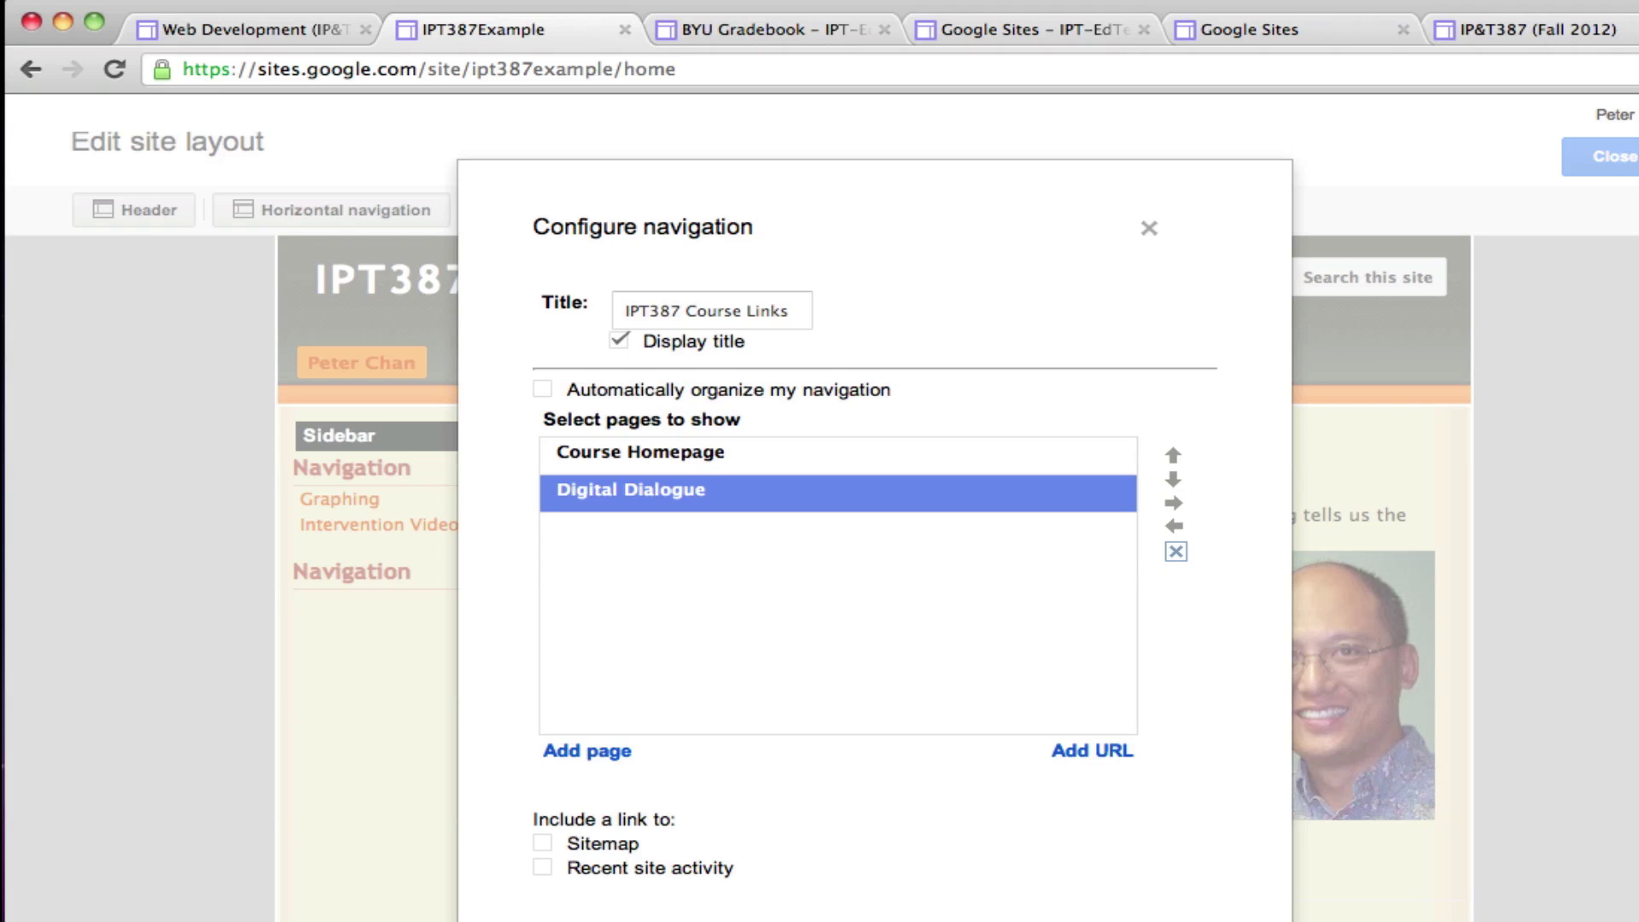
key(Return)
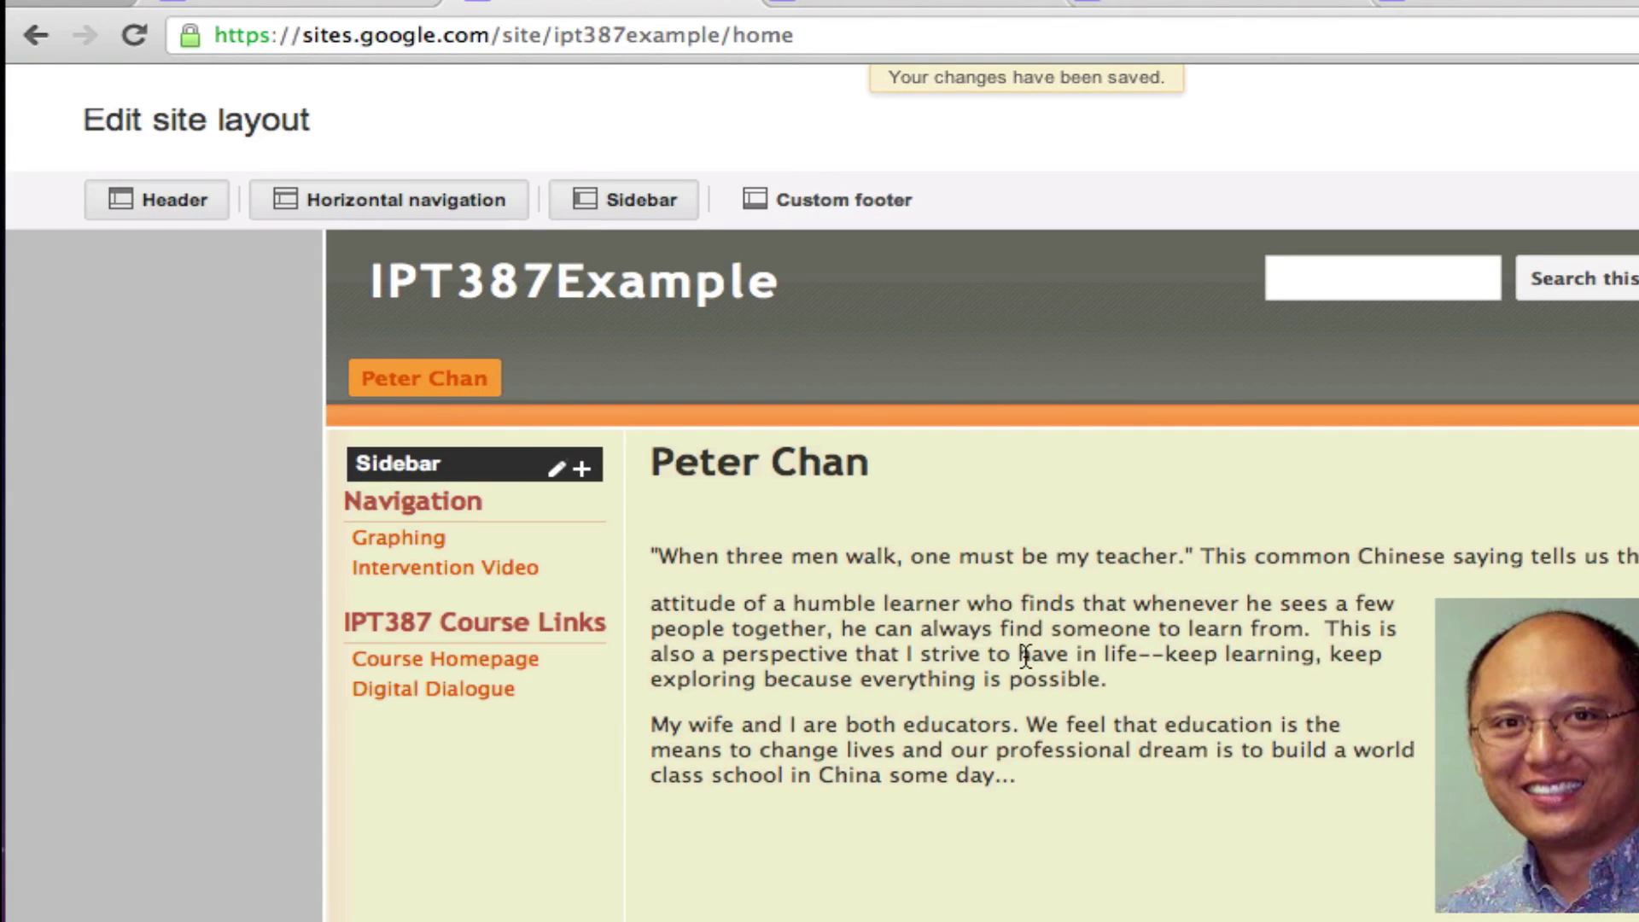
Close the site layout editor and follow the Course Homepage sidebar link to the IP&T 387 Home page
mouse_move(504, 696)
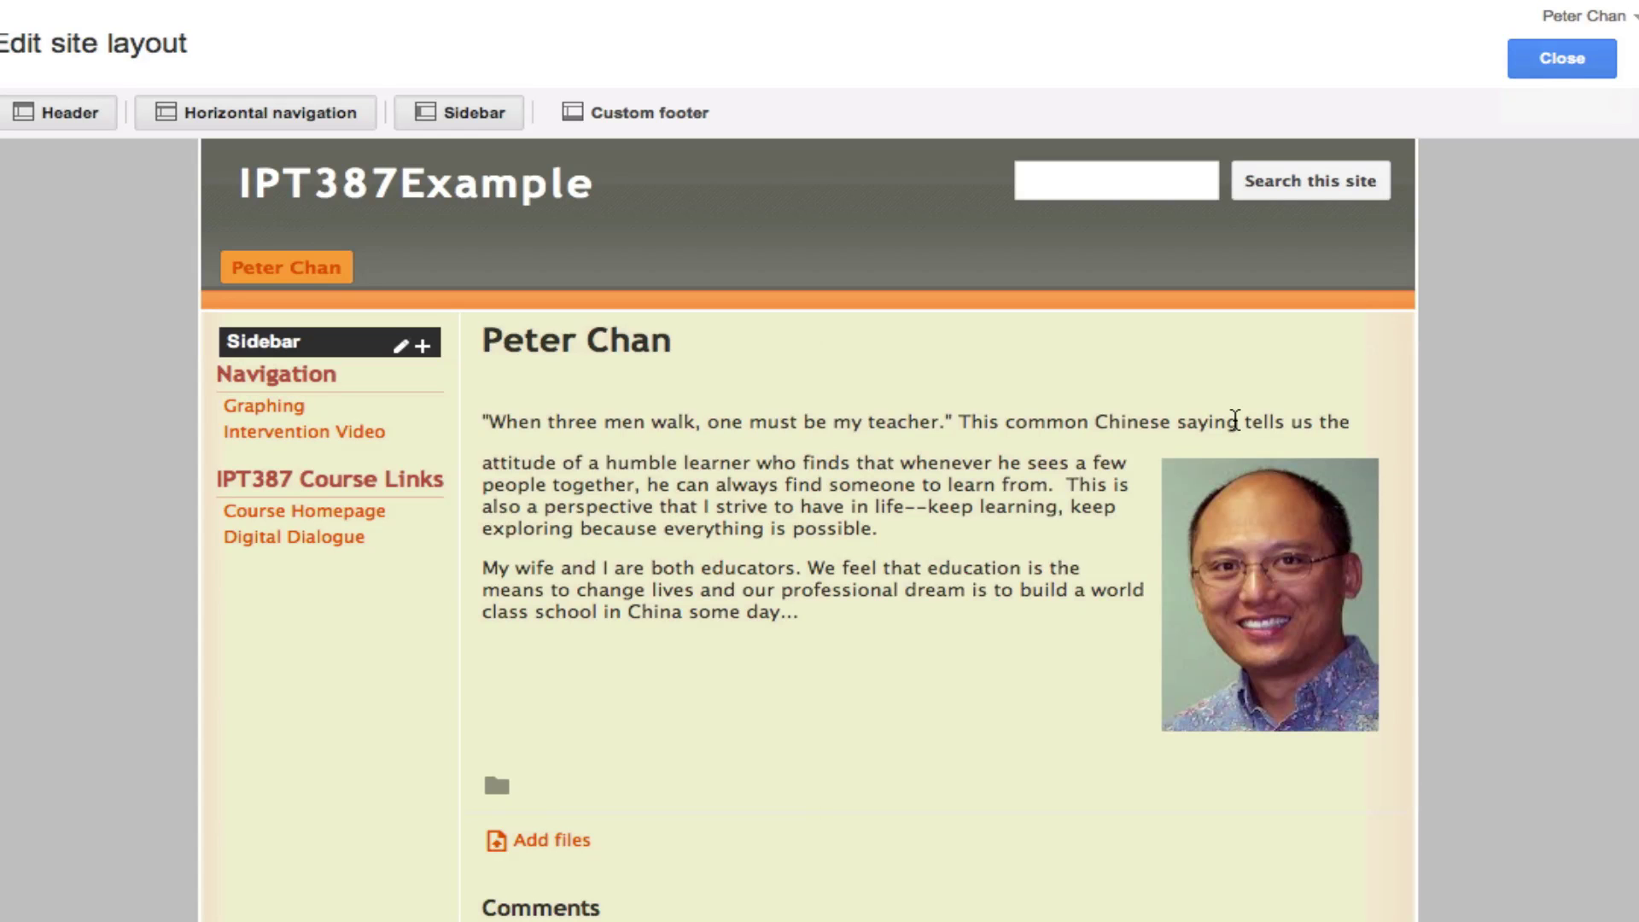
click(1568, 56)
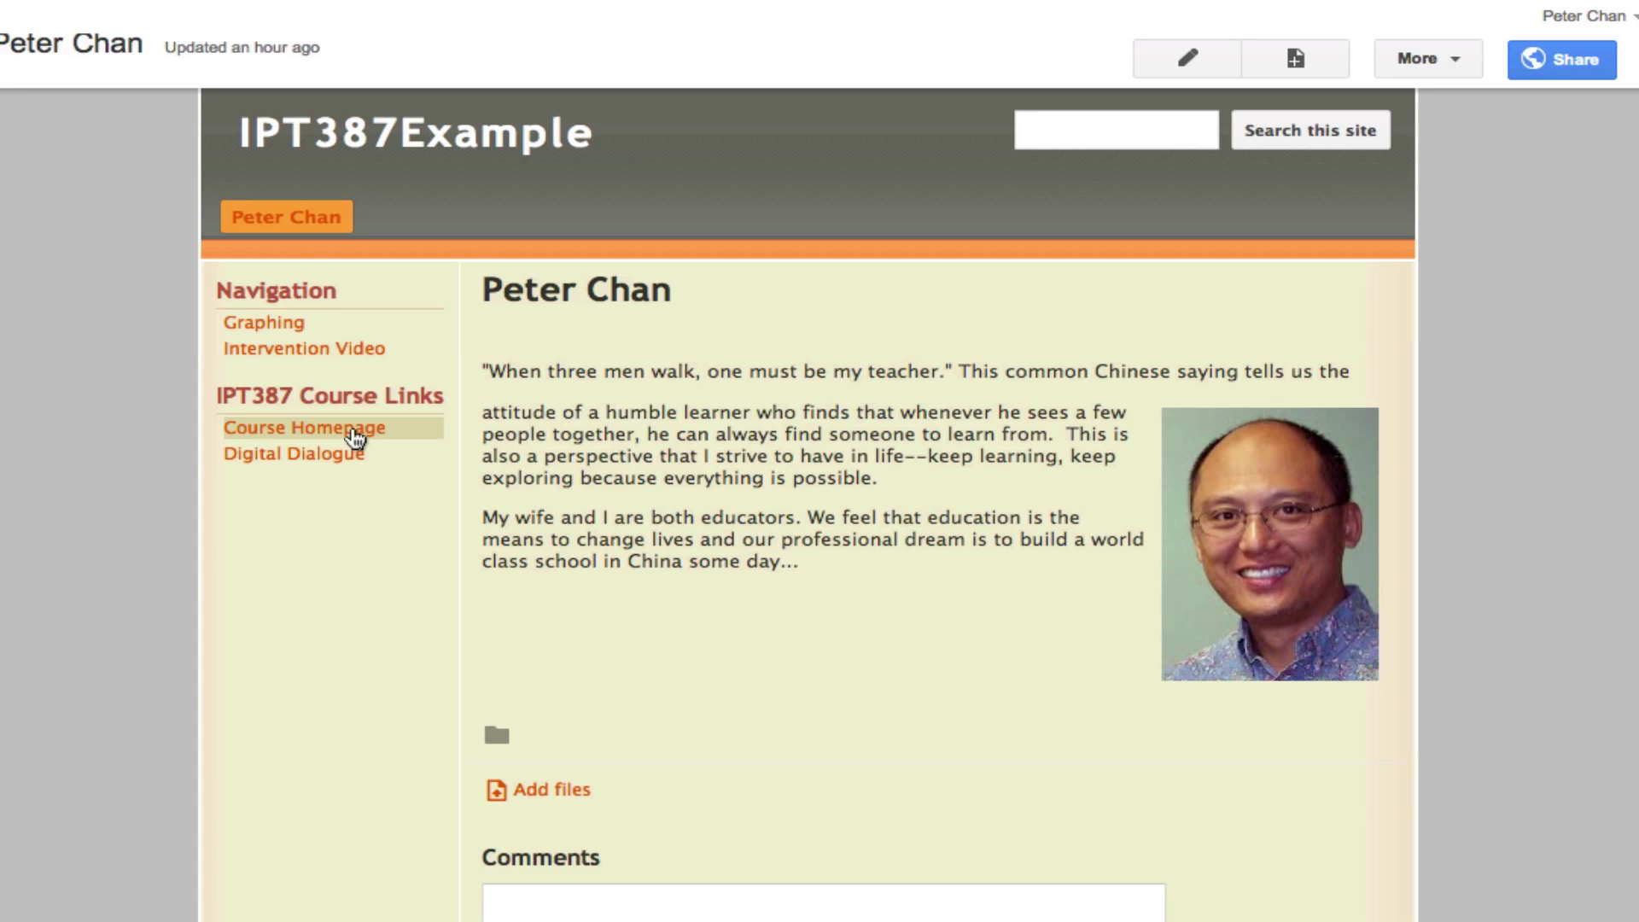
click(354, 437)
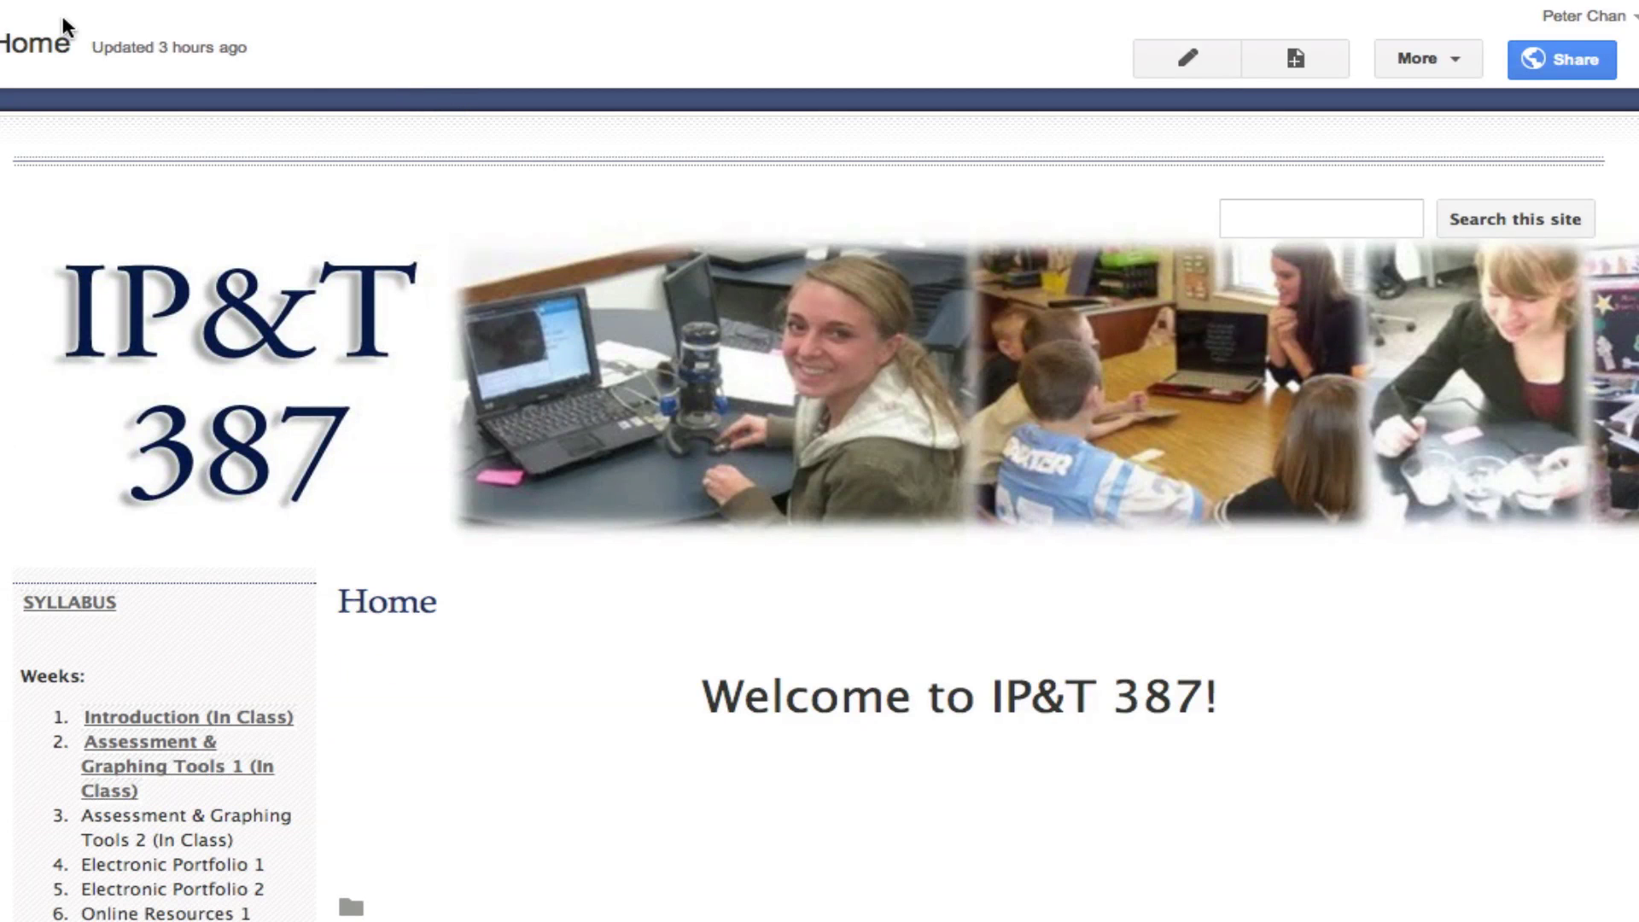